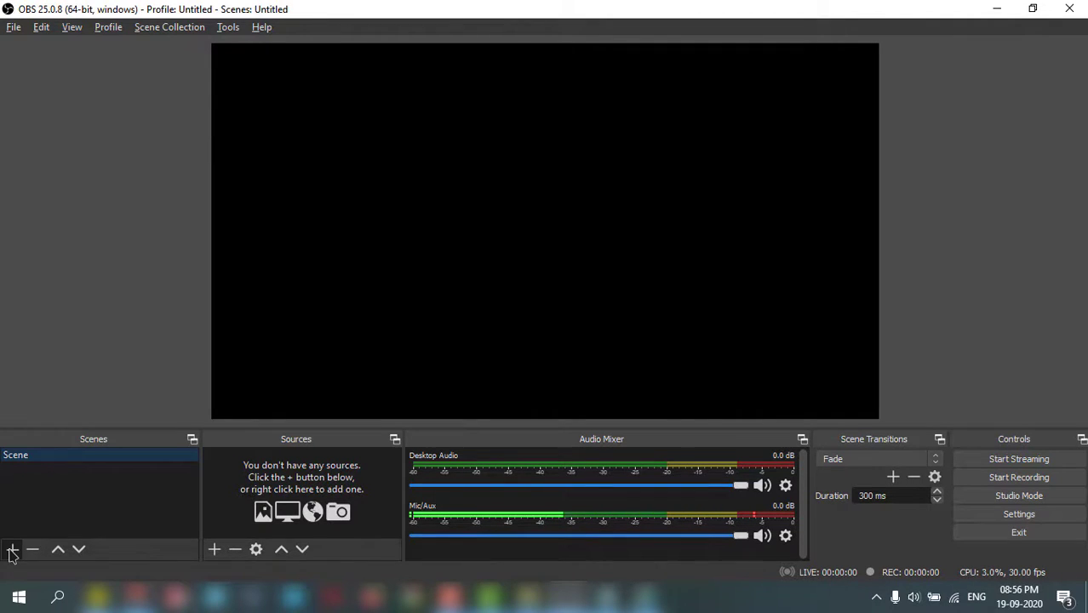
- Add two scenes, keeping the default names Scene 2 and Scene 3
left_click(12, 550)
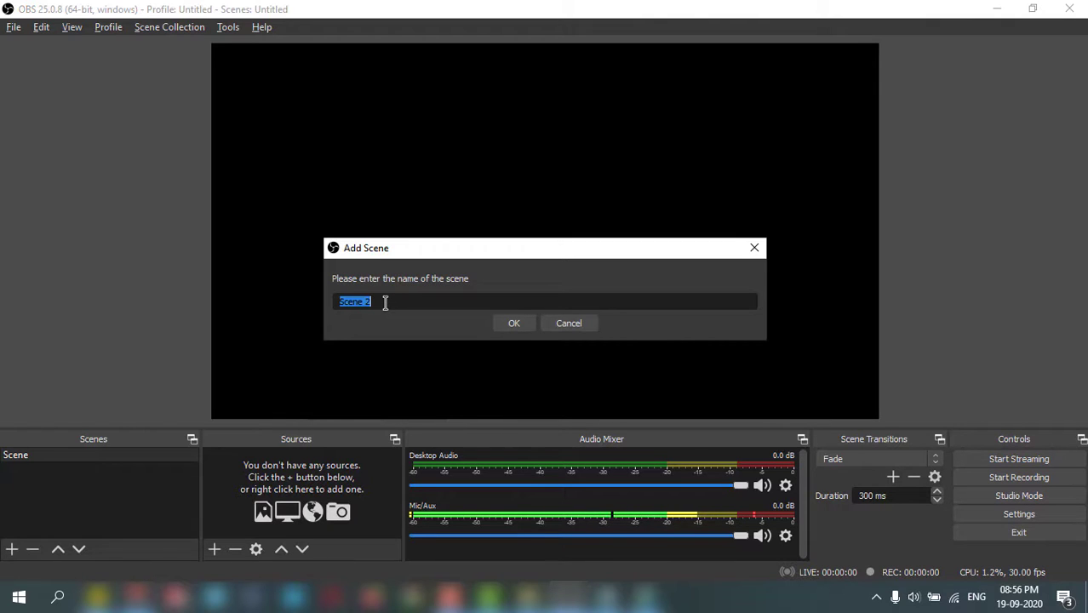
left_click(514, 325)
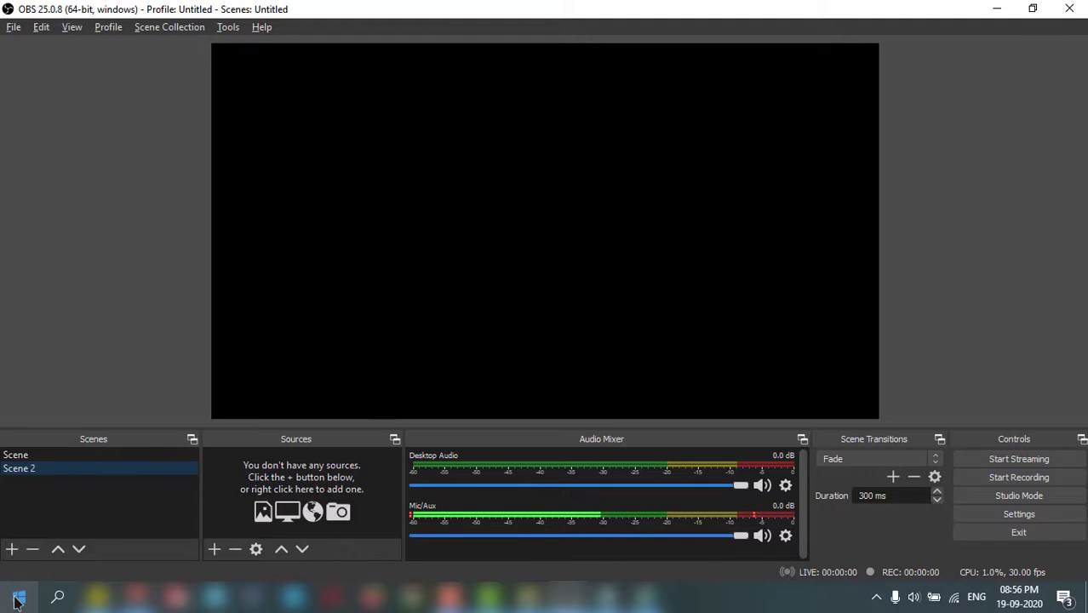
left_click(12, 550)
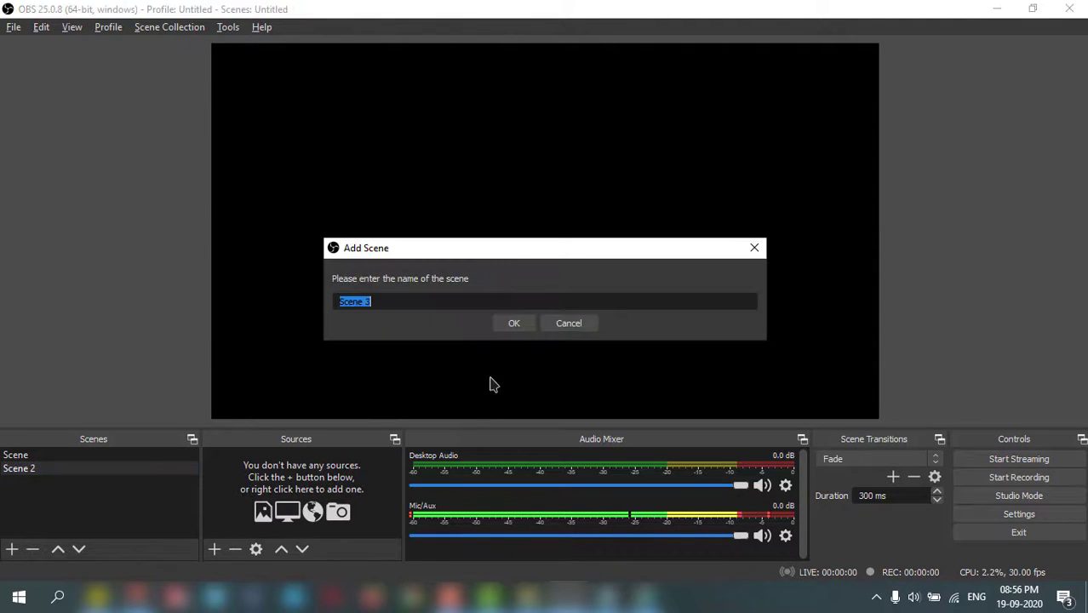
left_click(514, 324)
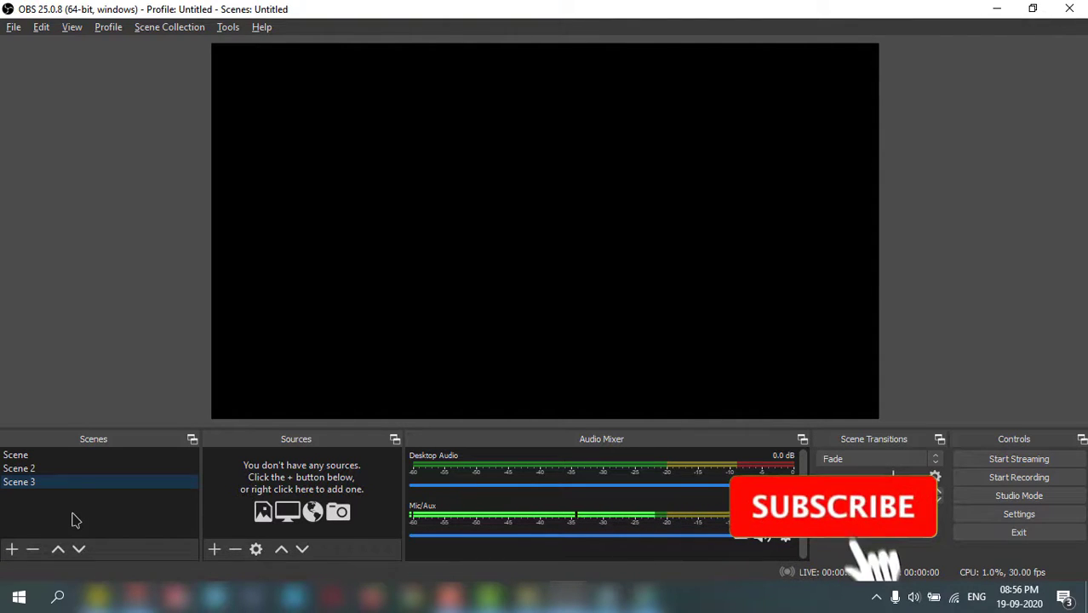
- Cycle through Scene, Scene 2 and Scene 3, ending back on the first scene
left_click(24, 455)
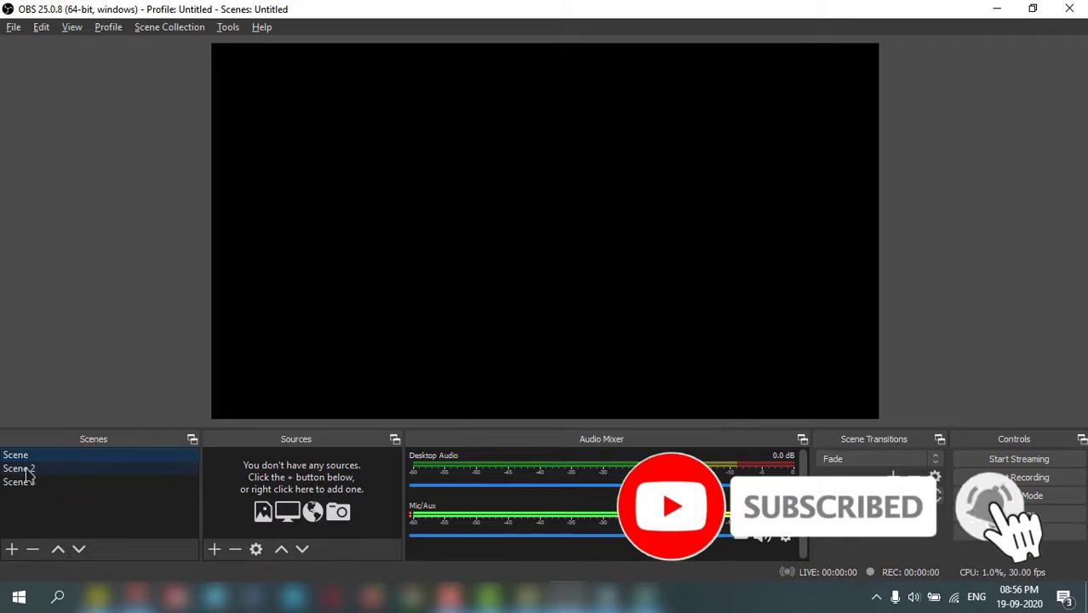
left_click(24, 468)
left_click(28, 485)
left_click(17, 455)
left_click(18, 469)
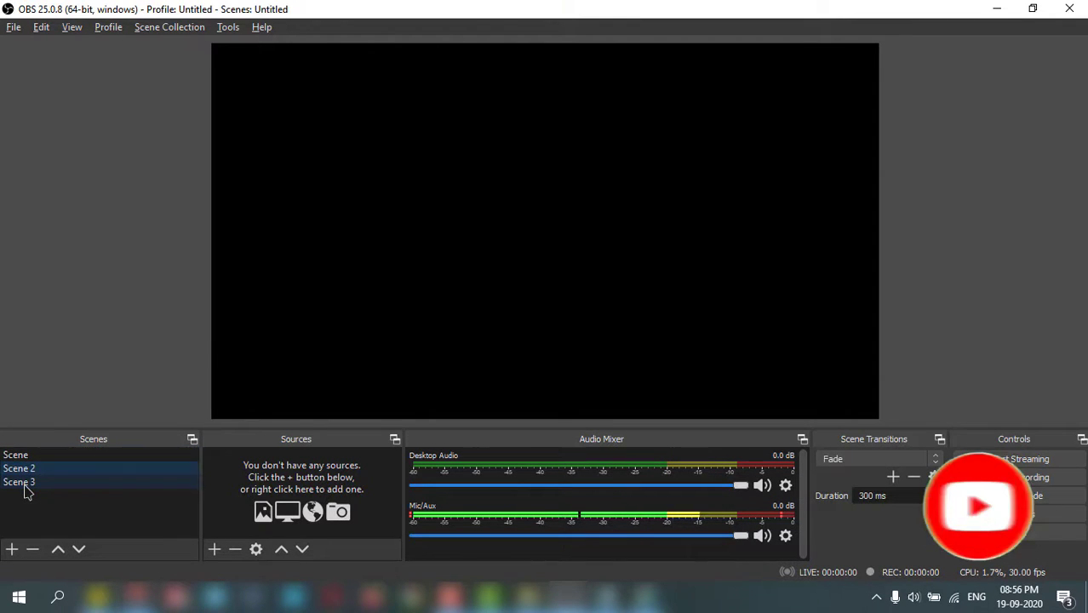
left_click(24, 483)
key("Up")
key("Up")
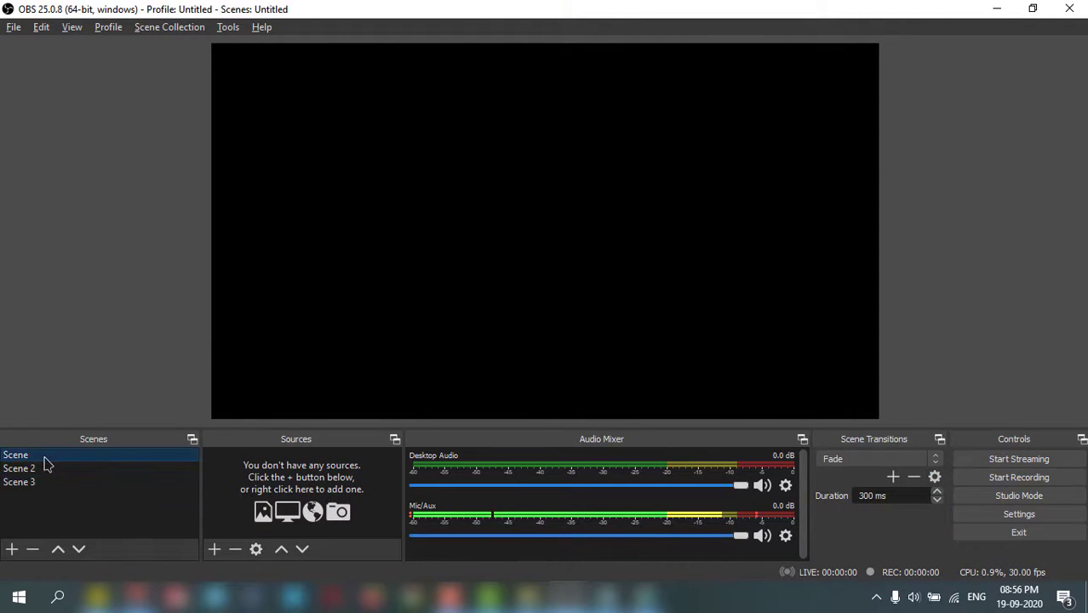
- Add a Display Capture source to the first scene, capturing Display 1 at 1366x768
left_click(215, 550)
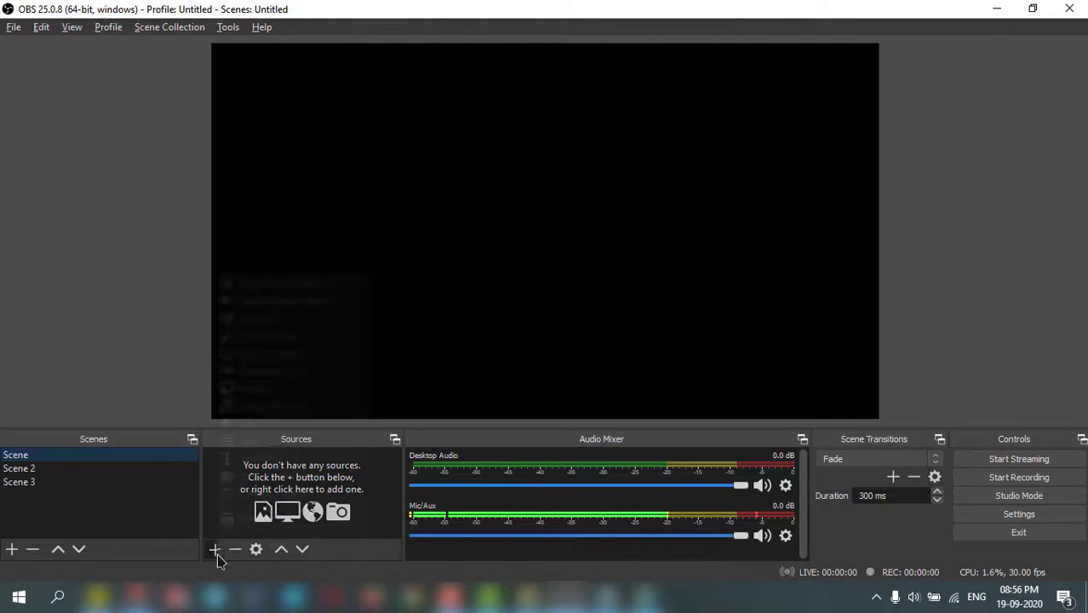
left_click(214, 551)
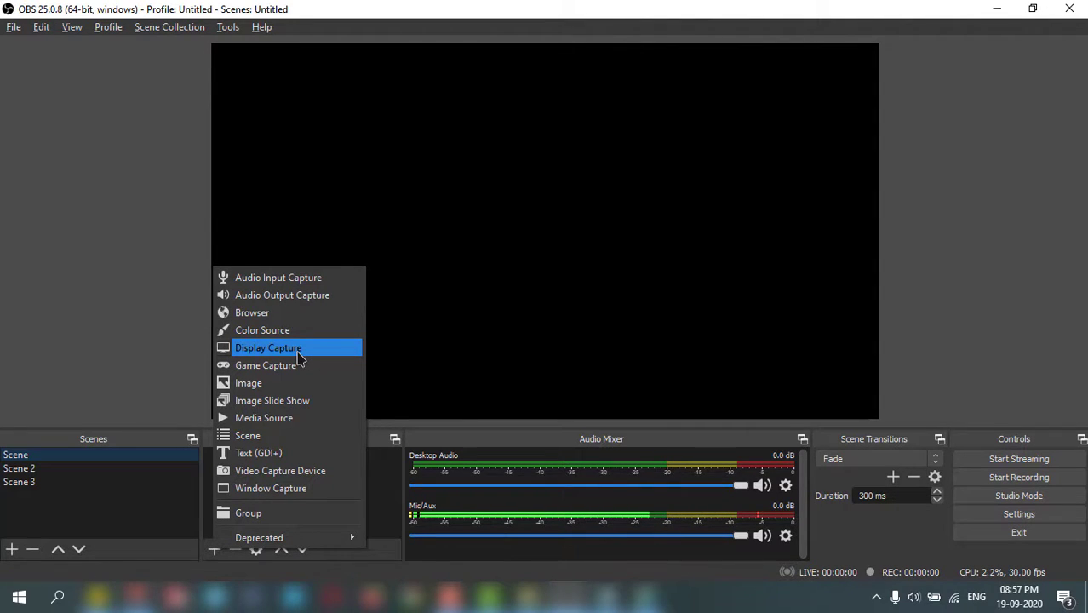
left_click(298, 355)
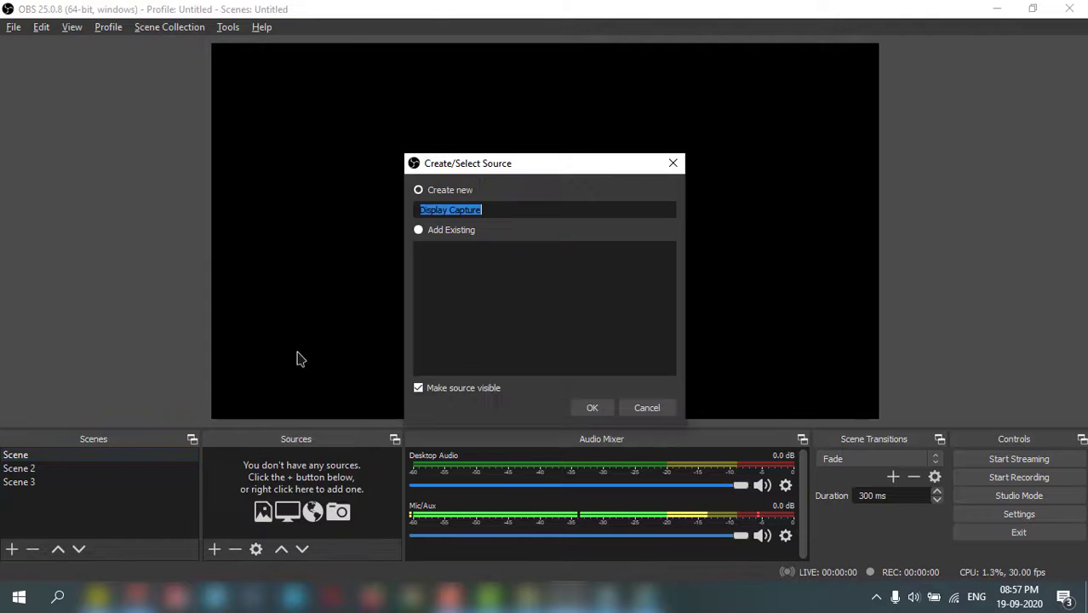
left_click(594, 409)
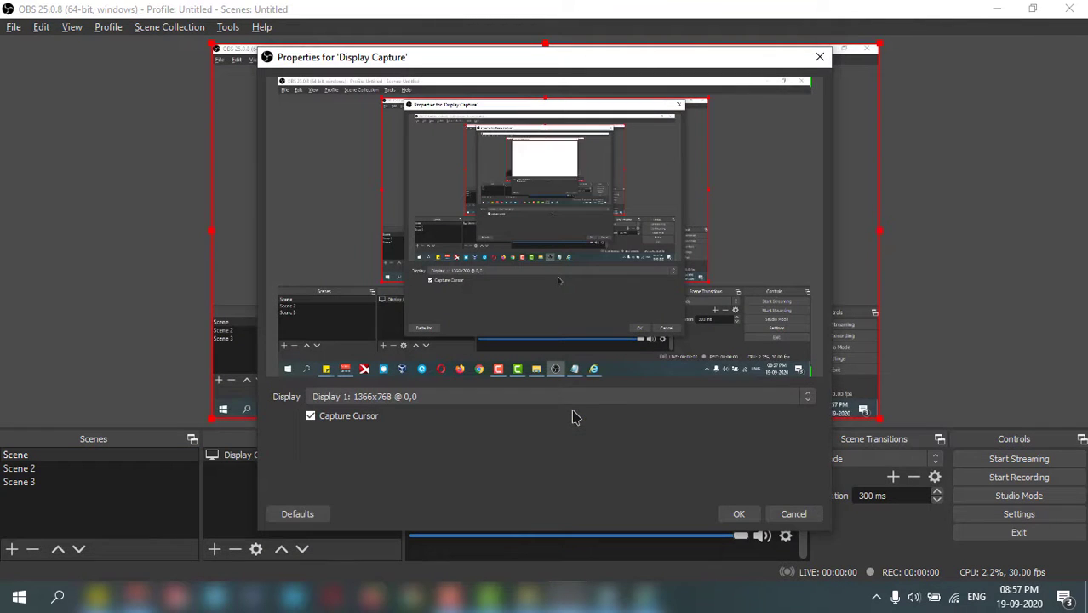
left_click(739, 513)
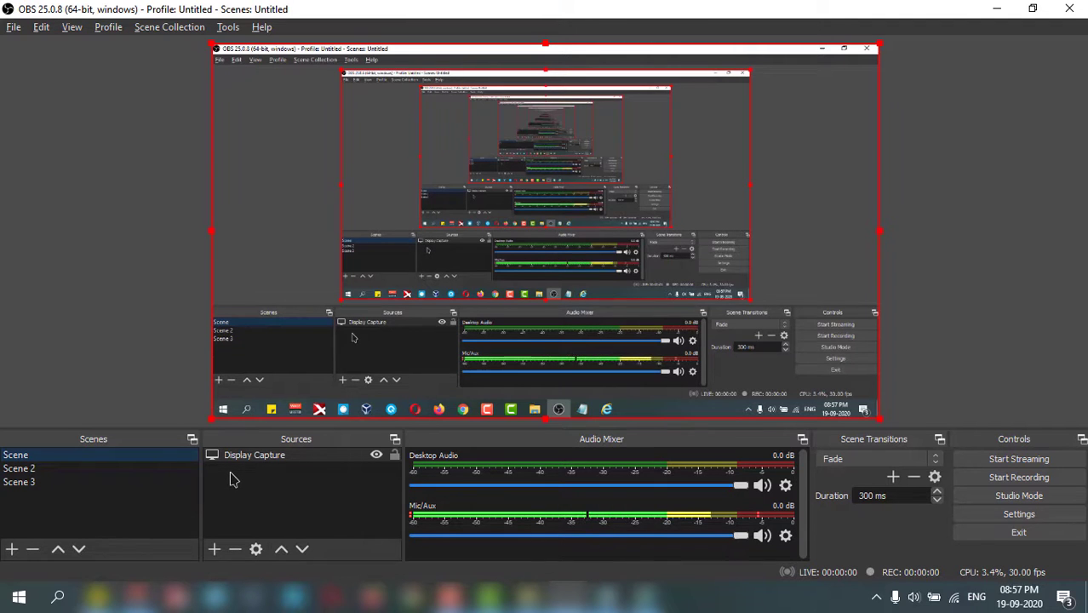
- Give Scene 2 a Video Capture Device using the HP HD Webcam, then show Scene 3
left_click(29, 472)
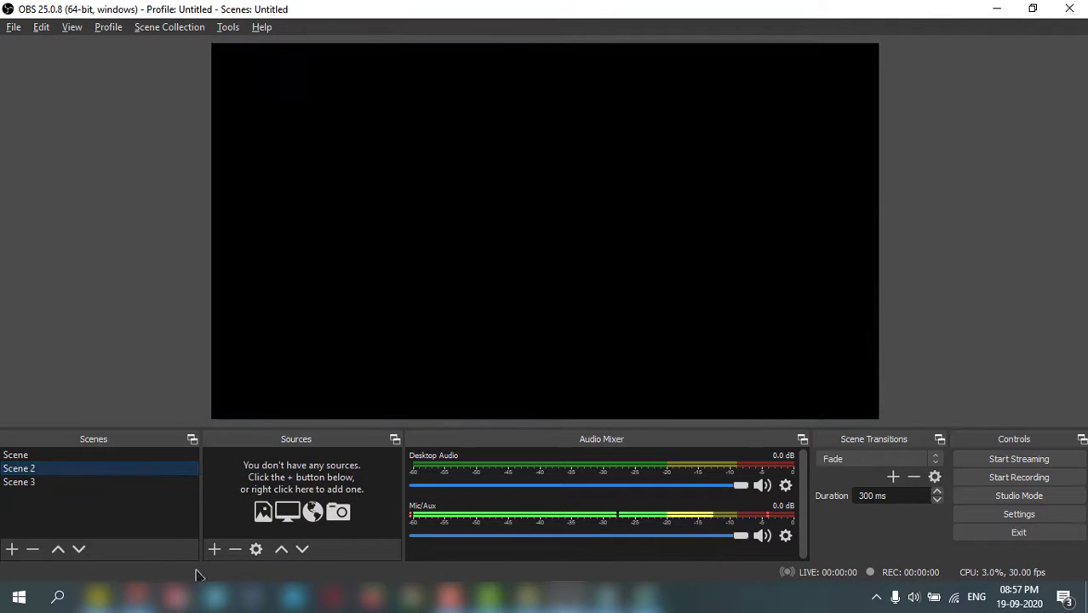
left_click(215, 550)
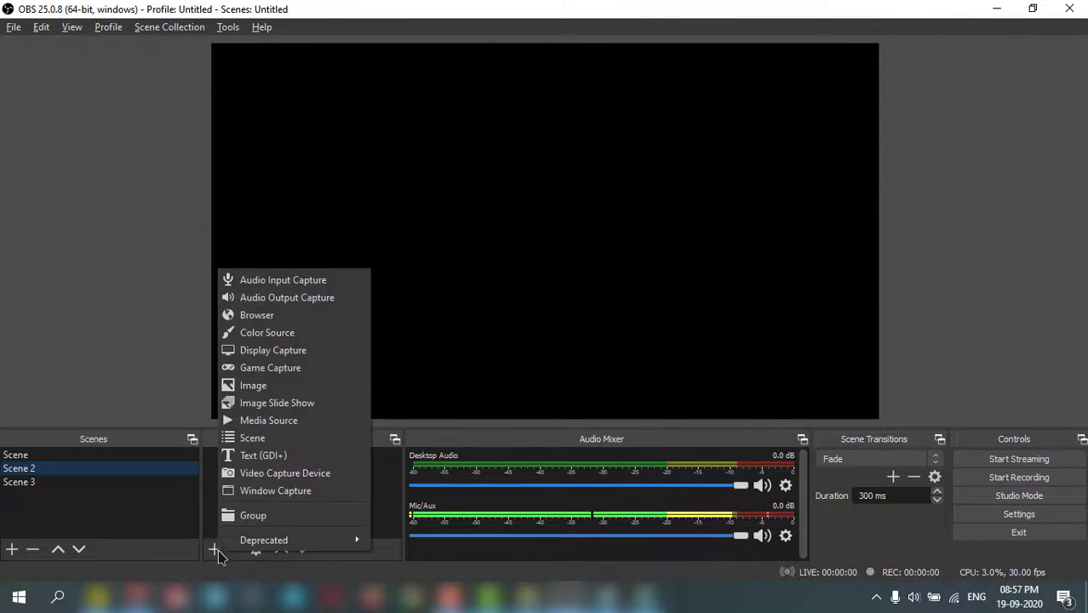
left_click(278, 474)
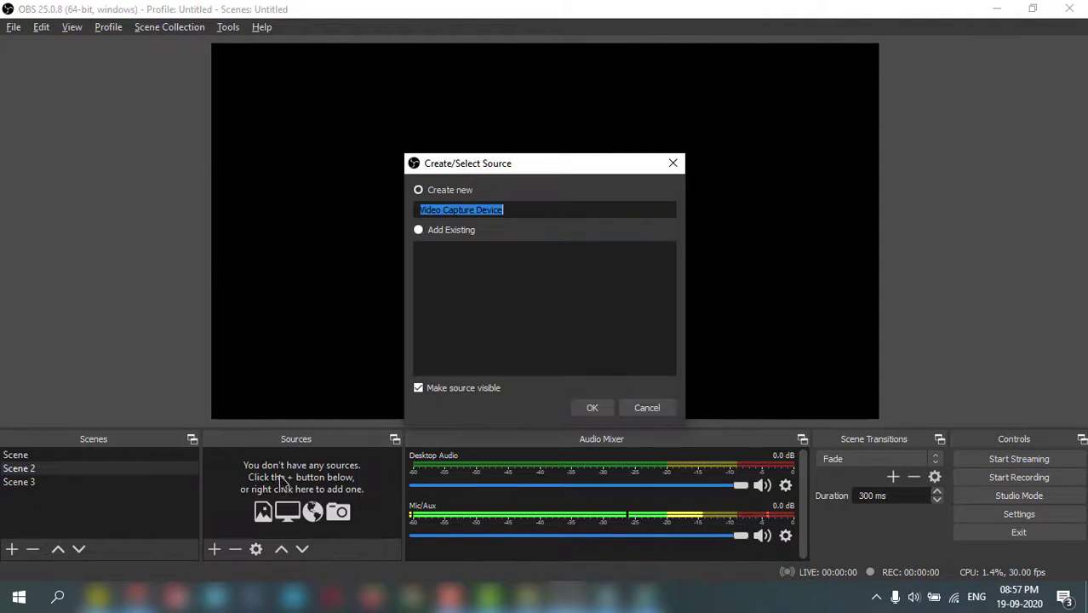
left_click(593, 408)
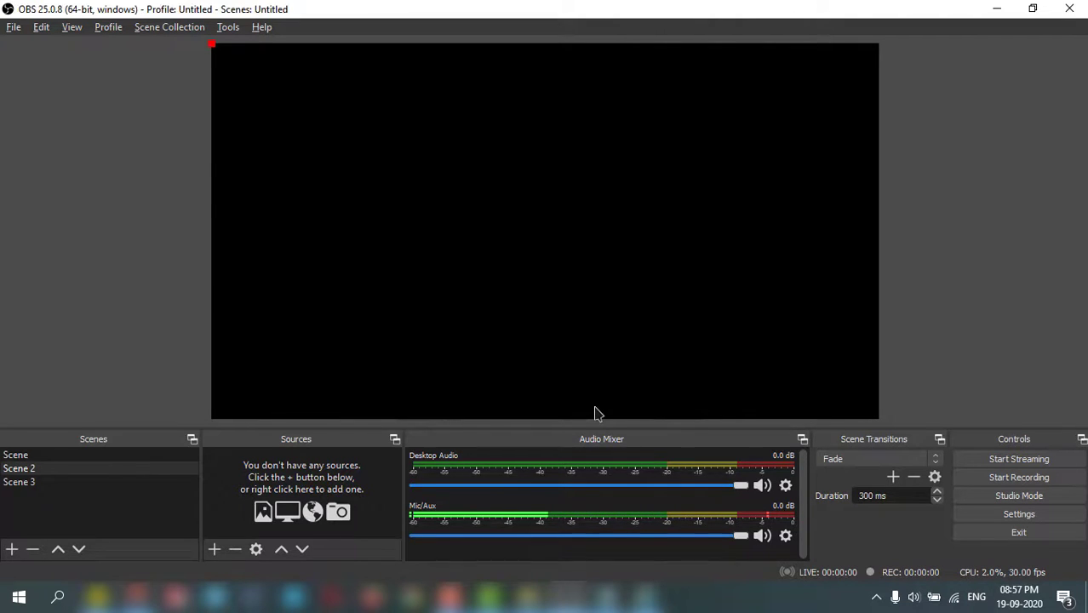
left_click(426, 267)
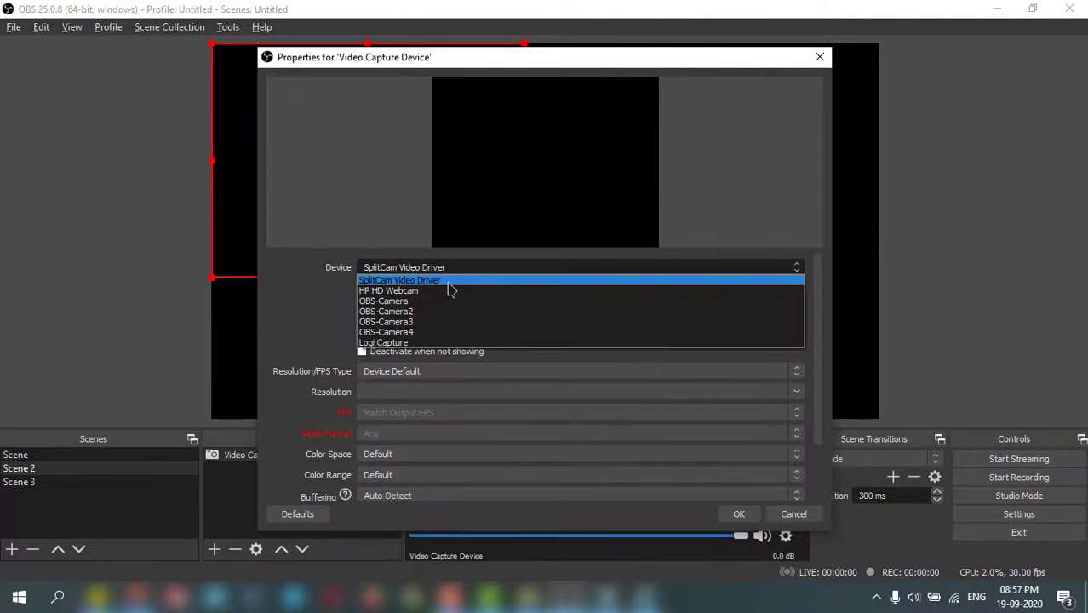
left_click(417, 291)
left_click(738, 514)
left_click(47, 482)
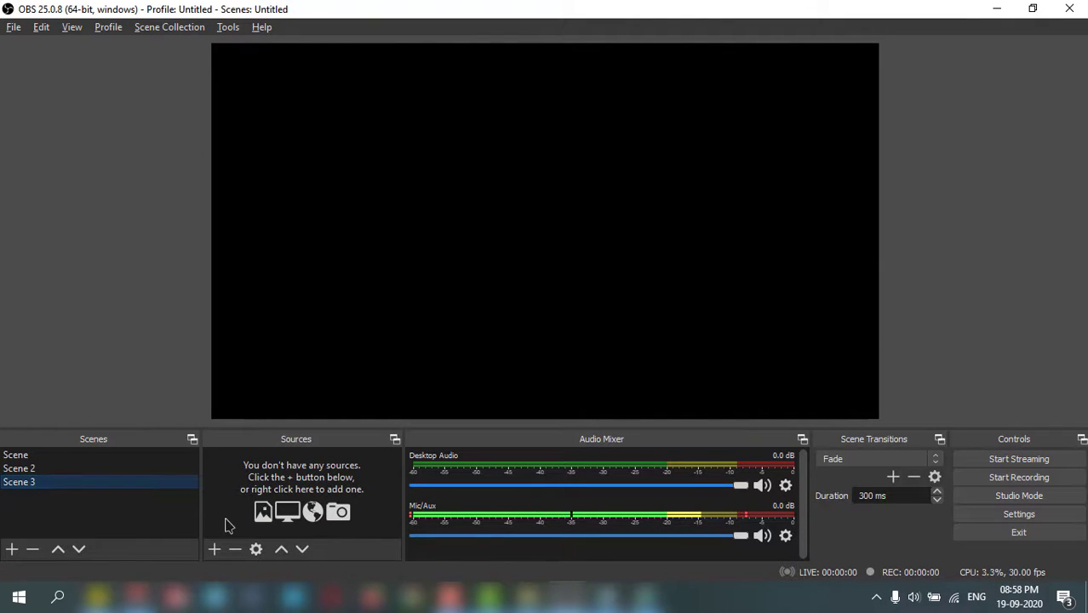
- Add an Image source to Scene 3 that loads 4.jpg from the Pictures folder
left_click(216, 551)
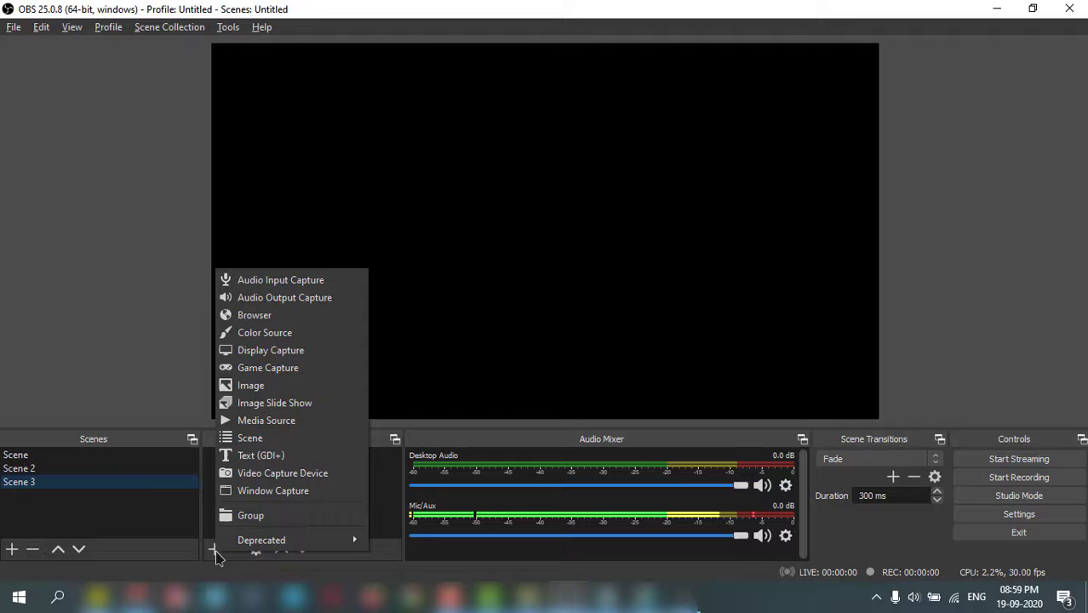
left_click(289, 388)
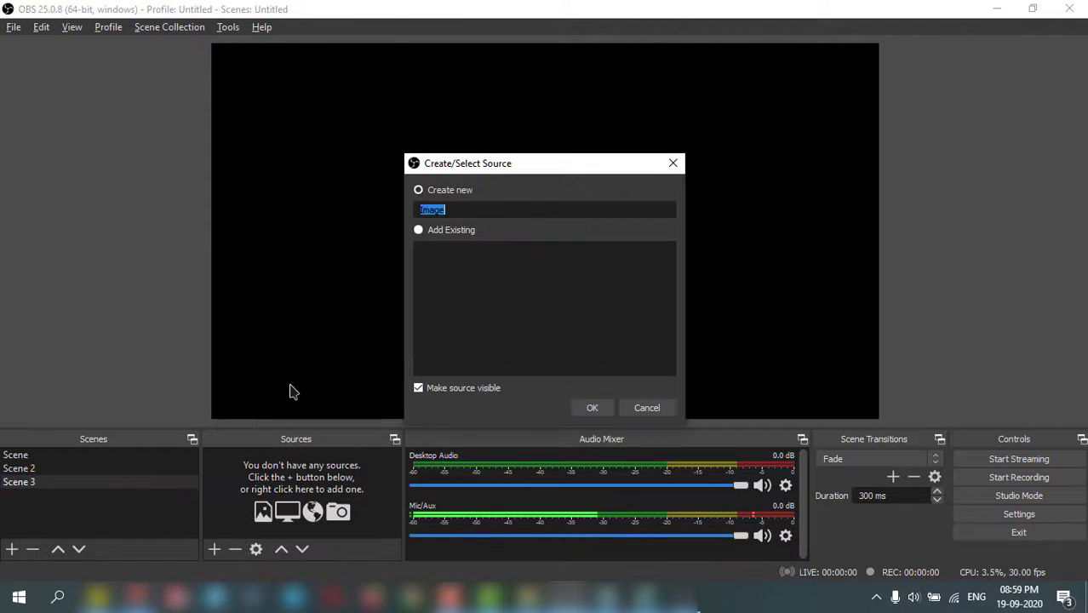
left_click(591, 406)
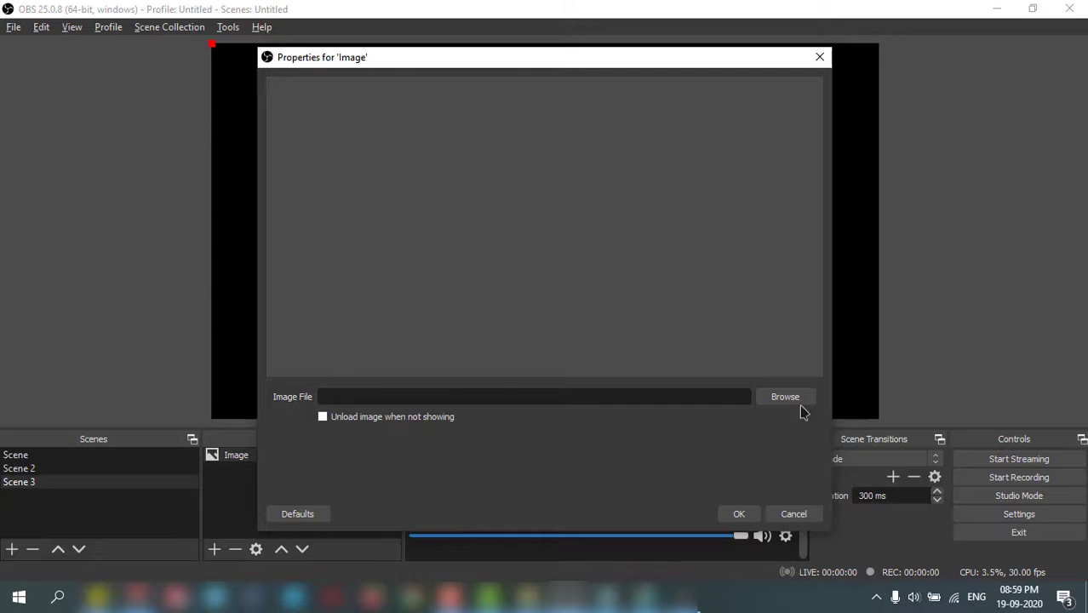
left_click(792, 398)
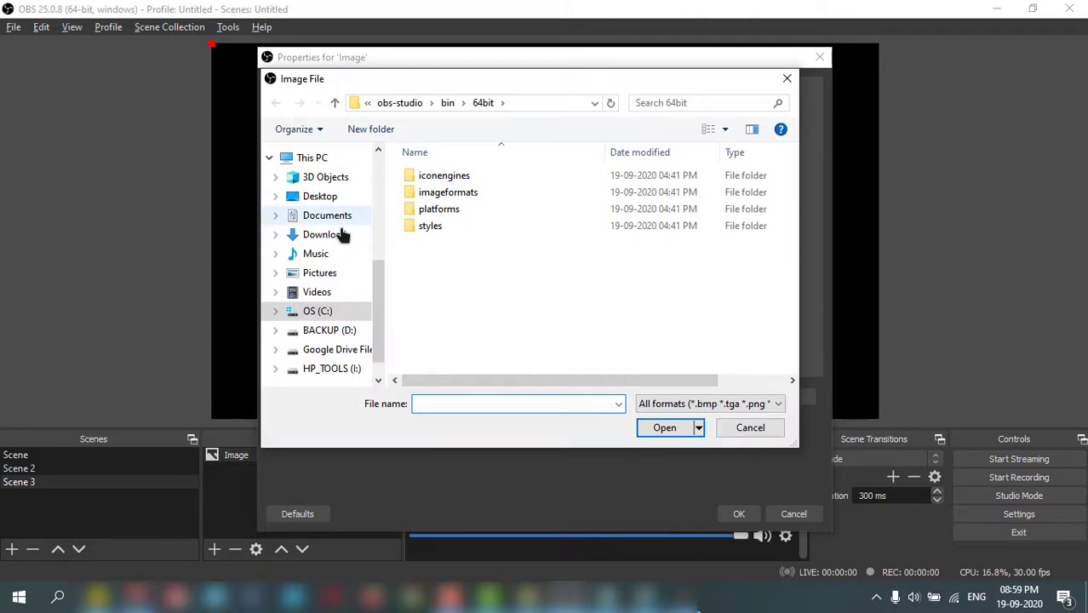
left_click(322, 275)
left_click(738, 218)
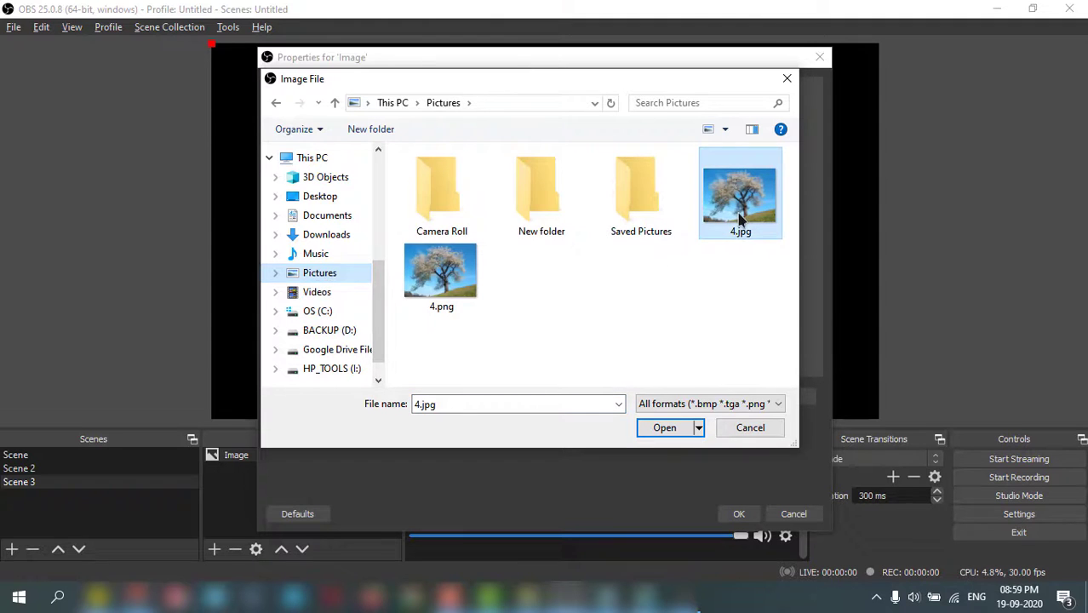
left_click(669, 431)
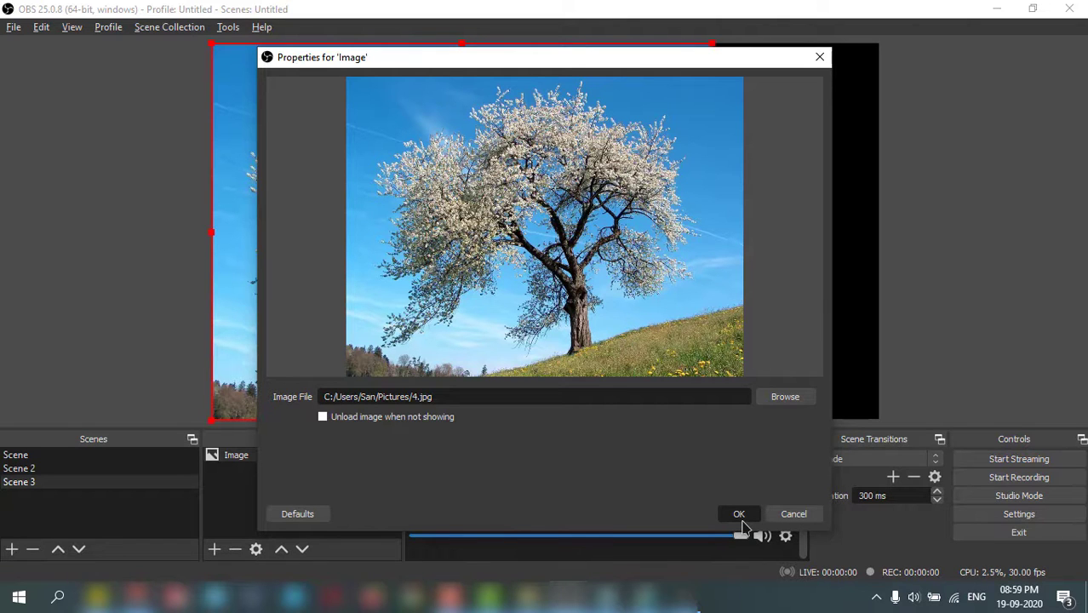
left_click(739, 515)
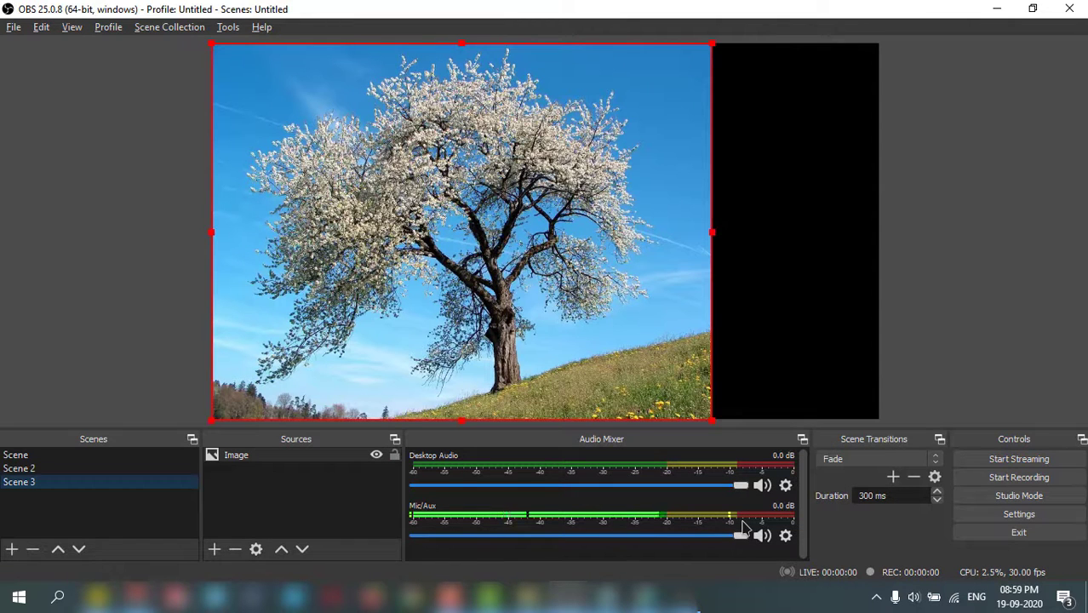
- Switch repeatedly between Scene, Scene 2 and Scene 3 to compare sources, ending on Scene 3
left_click(61, 468)
left_click(61, 455)
left_click(55, 482)
left_click(53, 468)
left_click(49, 456)
left_click(47, 469)
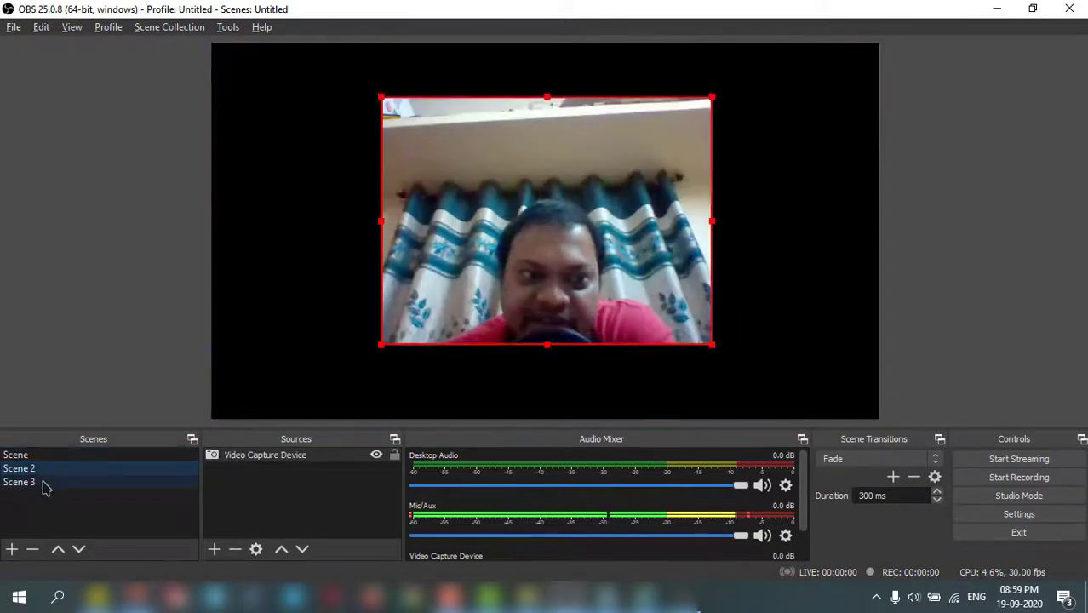
left_click(102, 482)
left_click(83, 469)
left_click(77, 456)
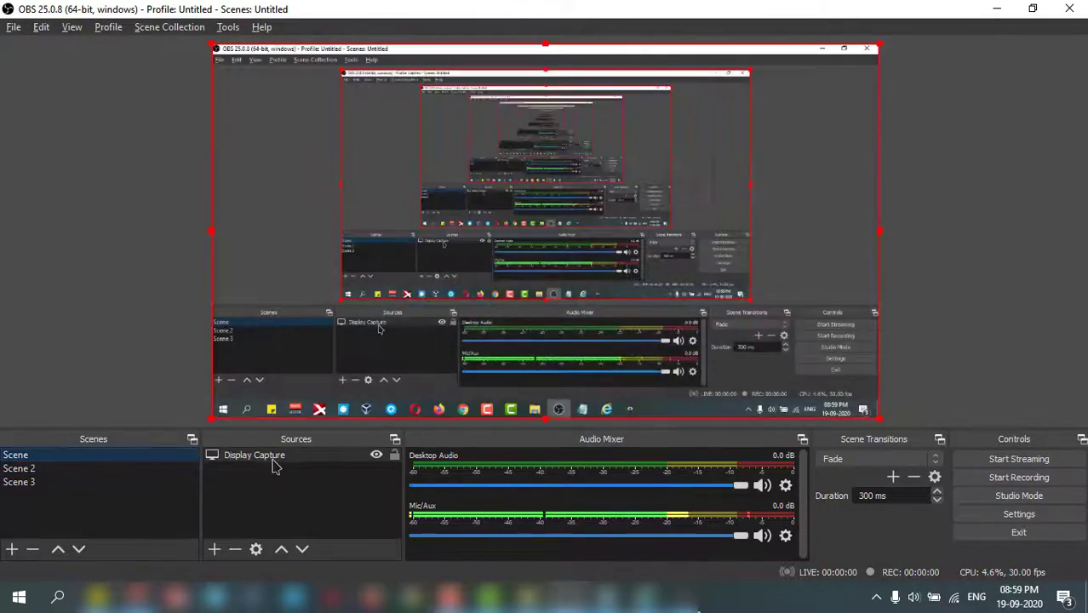
left_click(30, 469)
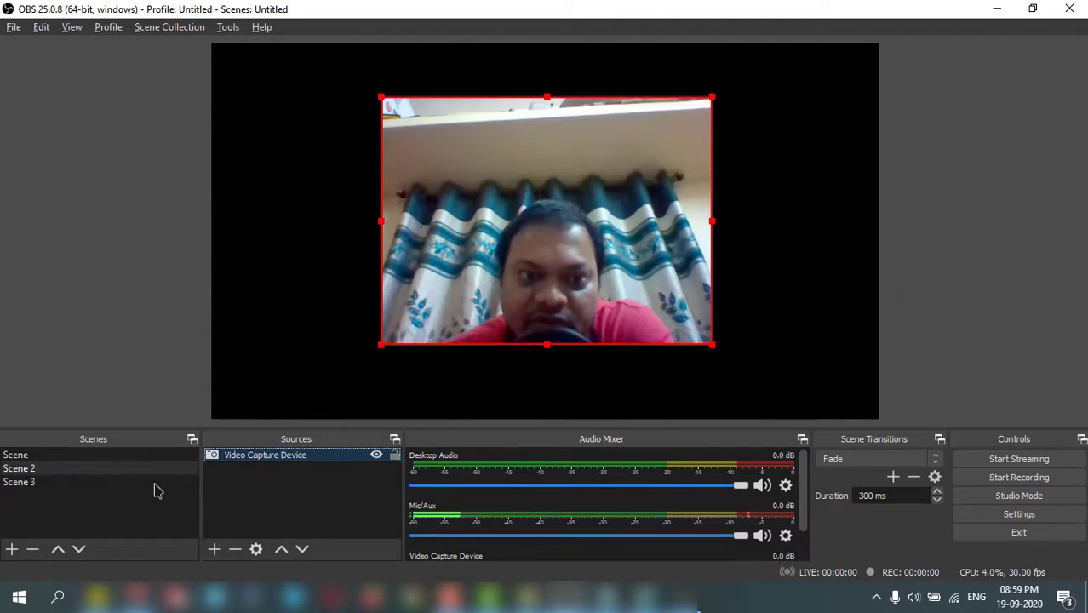
left_click(23, 483)
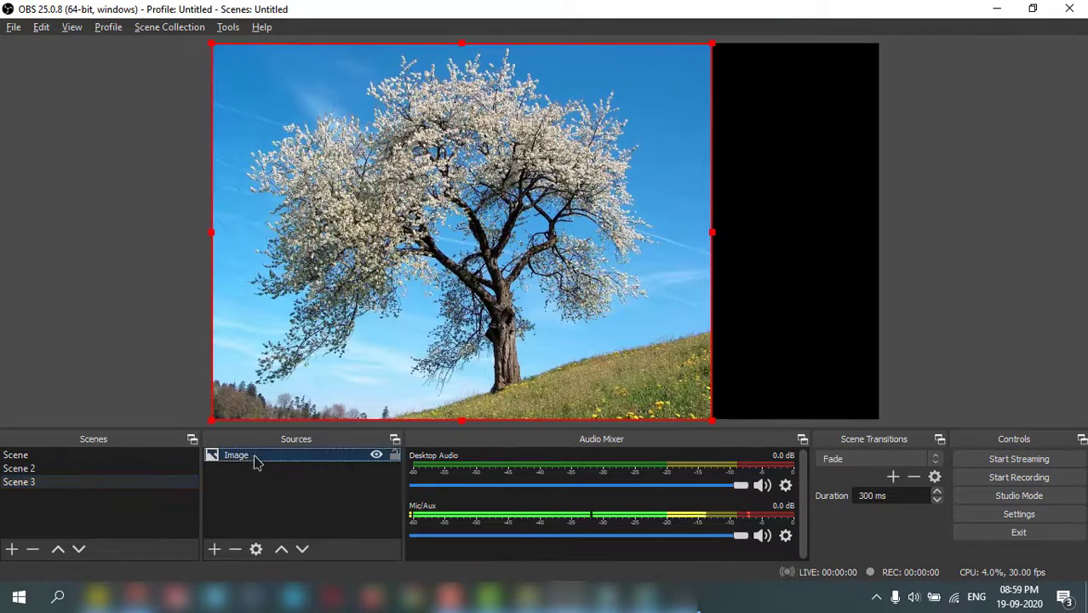
left_click(22, 470)
left_click(25, 485)
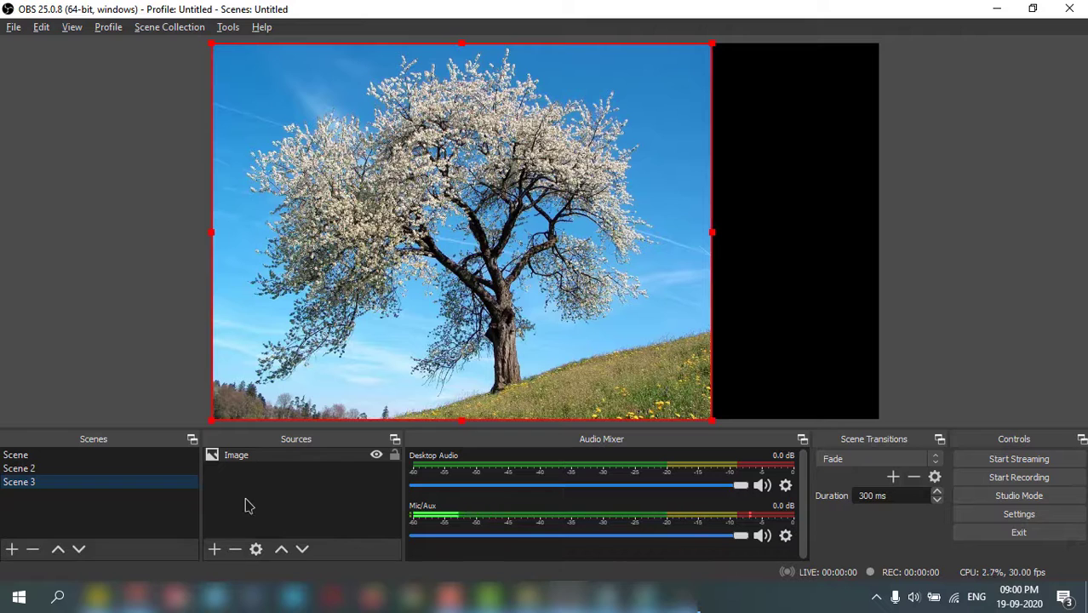
- Add an Audio Input Capture source to Scene 3 using Microphone (2- Samson C01U Pro Mic)
left_click(213, 551)
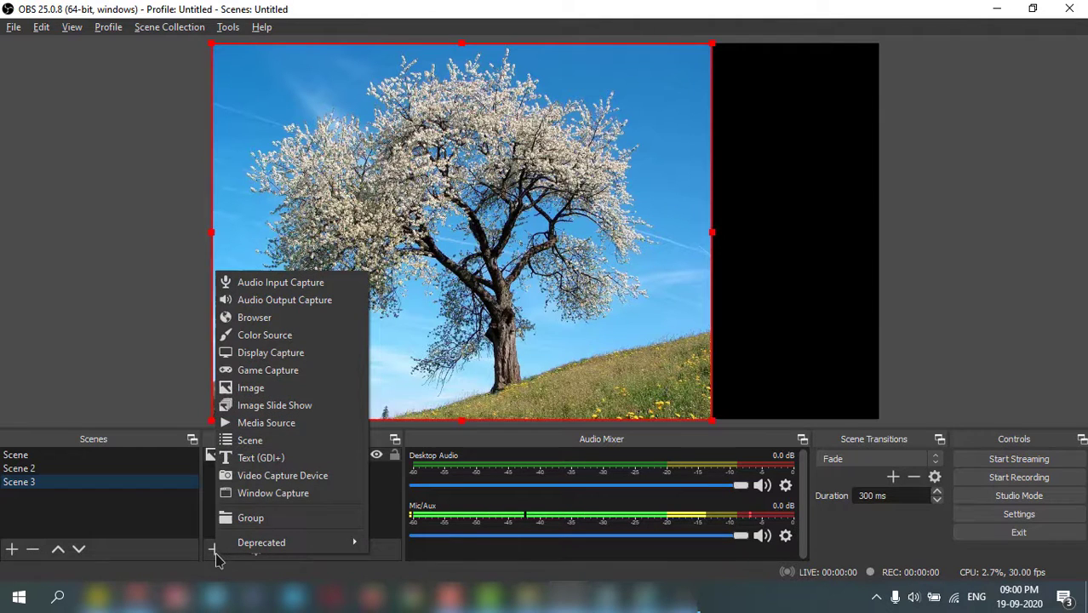
left_click(267, 283)
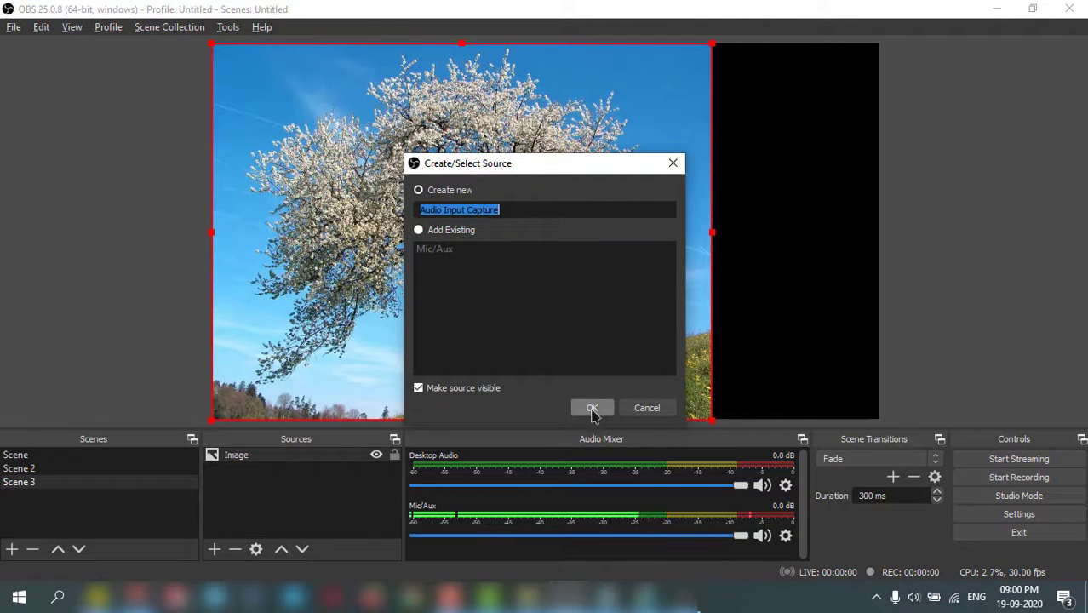
left_click(591, 408)
left_click(423, 94)
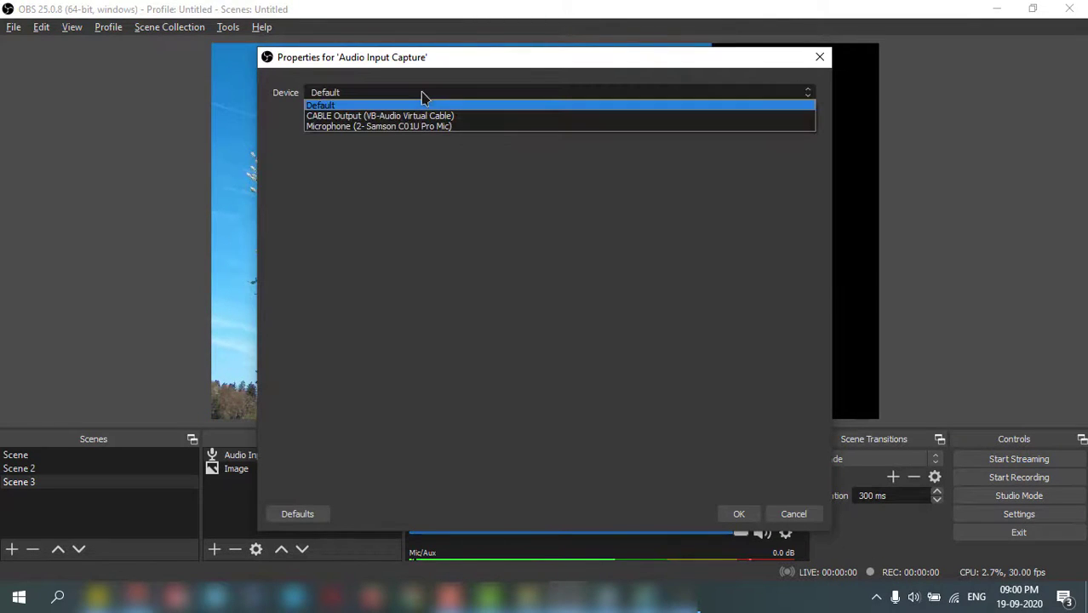
left_click(369, 128)
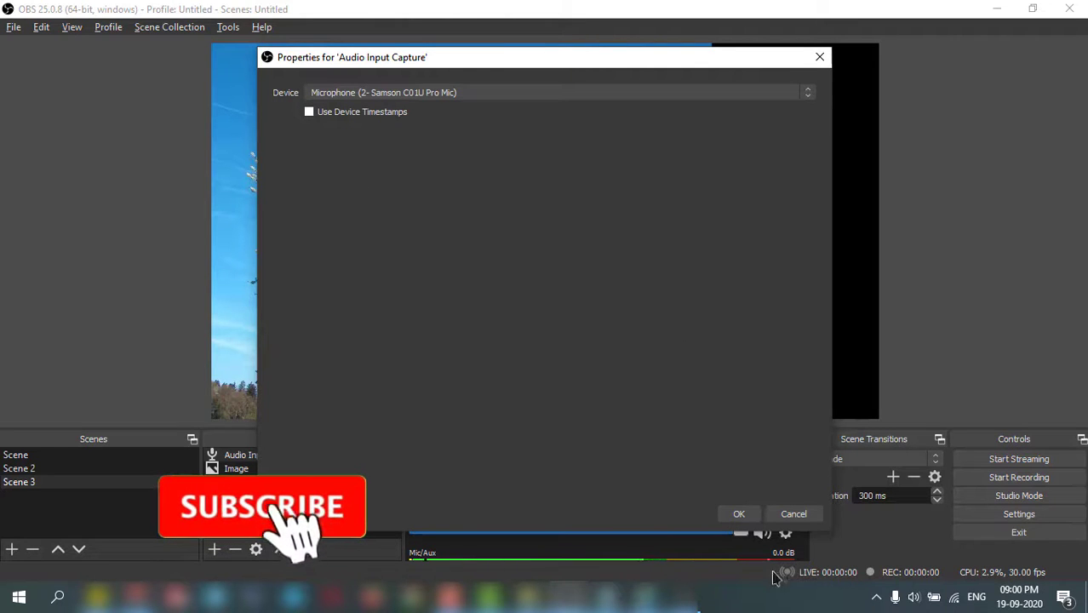
left_click(739, 516)
- Select the Audio Input Capture source and check its mixer level, then return via Scene 2 to Scene
left_click(304, 457)
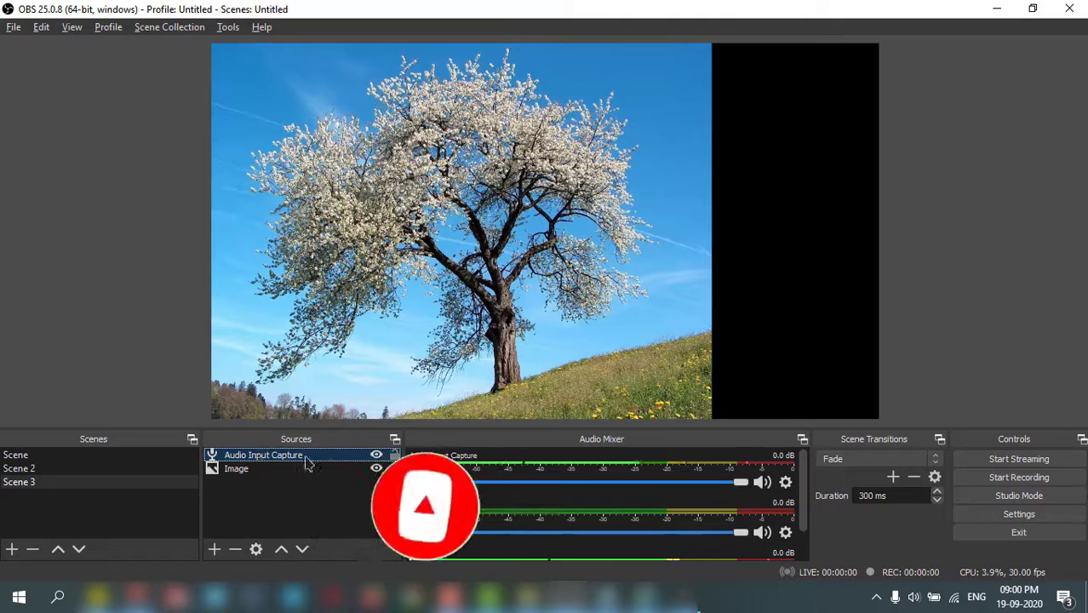
left_click_drag(805, 514, 812, 558)
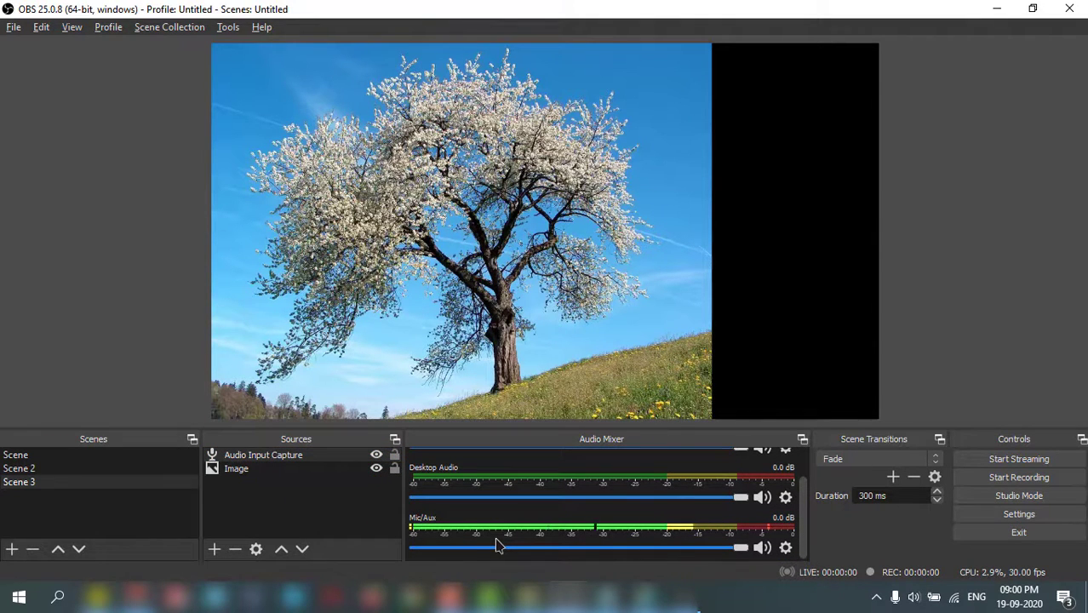
left_click_drag(809, 537, 640, 492)
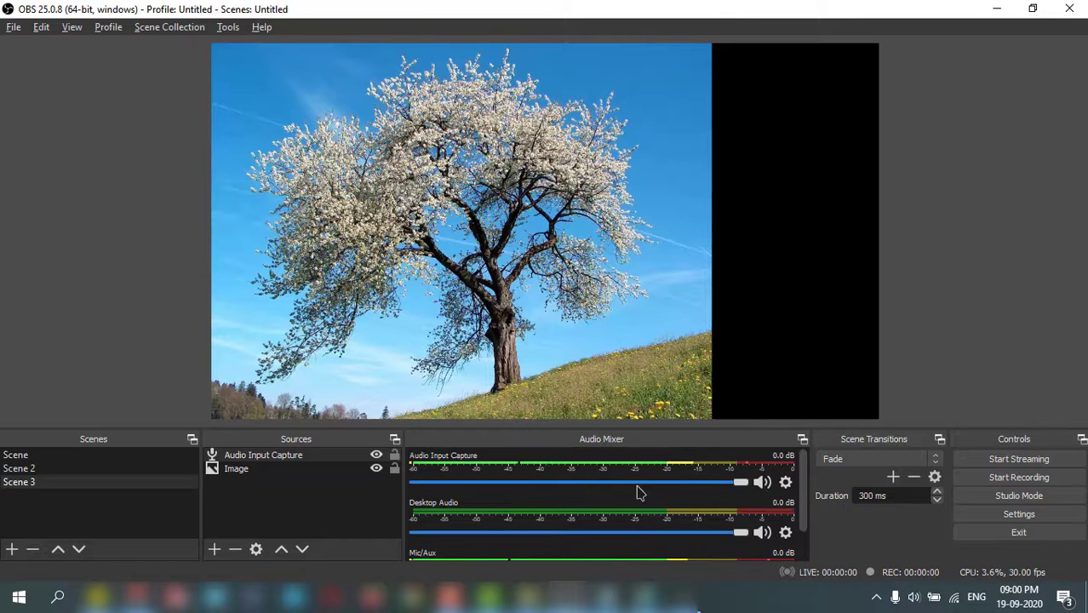
left_click(19, 468)
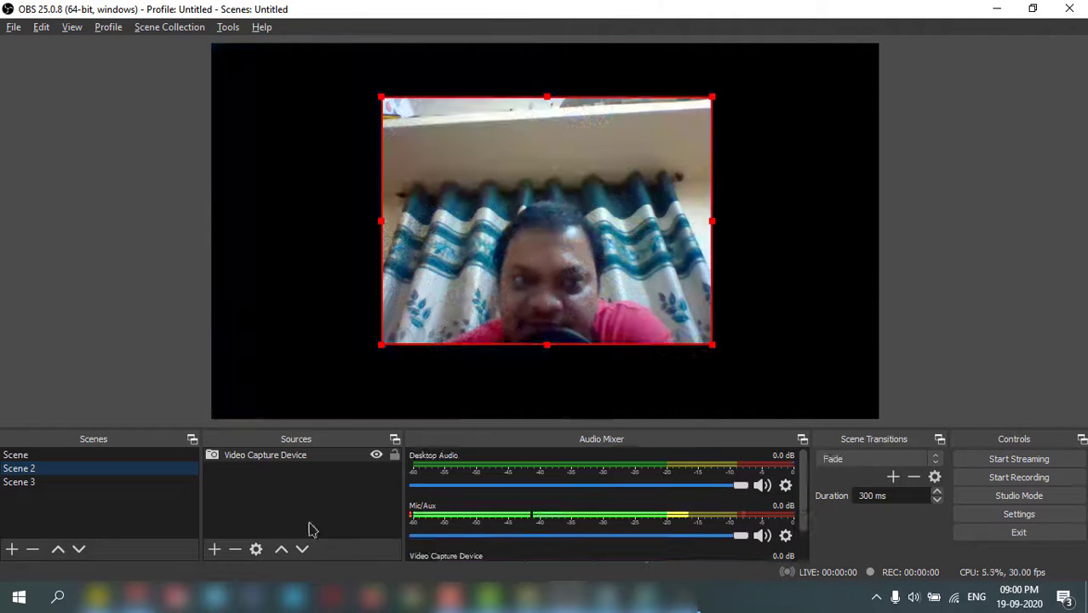
left_click_drag(804, 509, 798, 401)
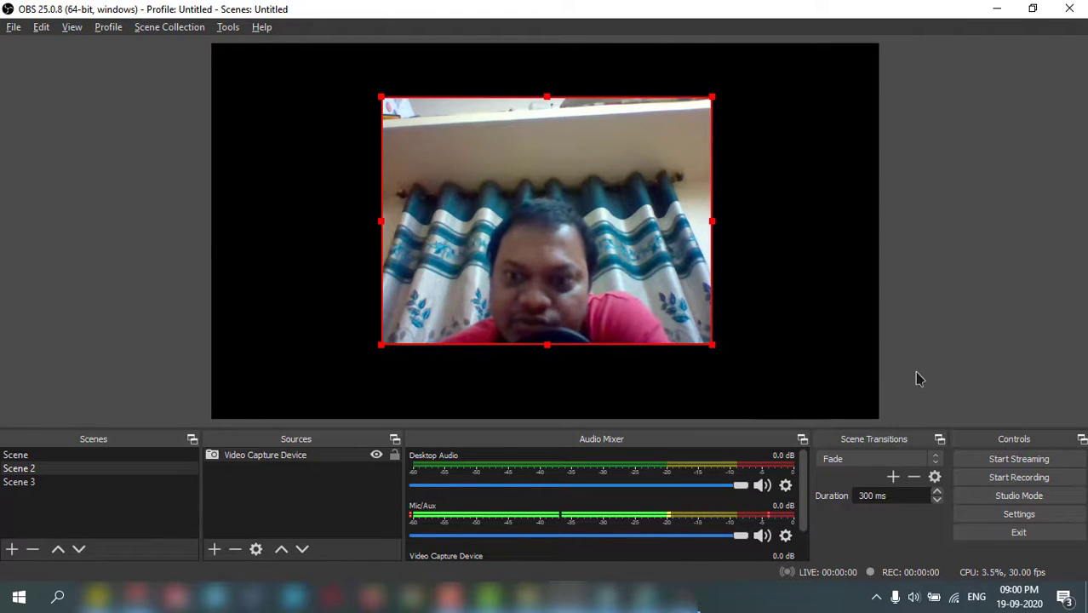
left_click(104, 457)
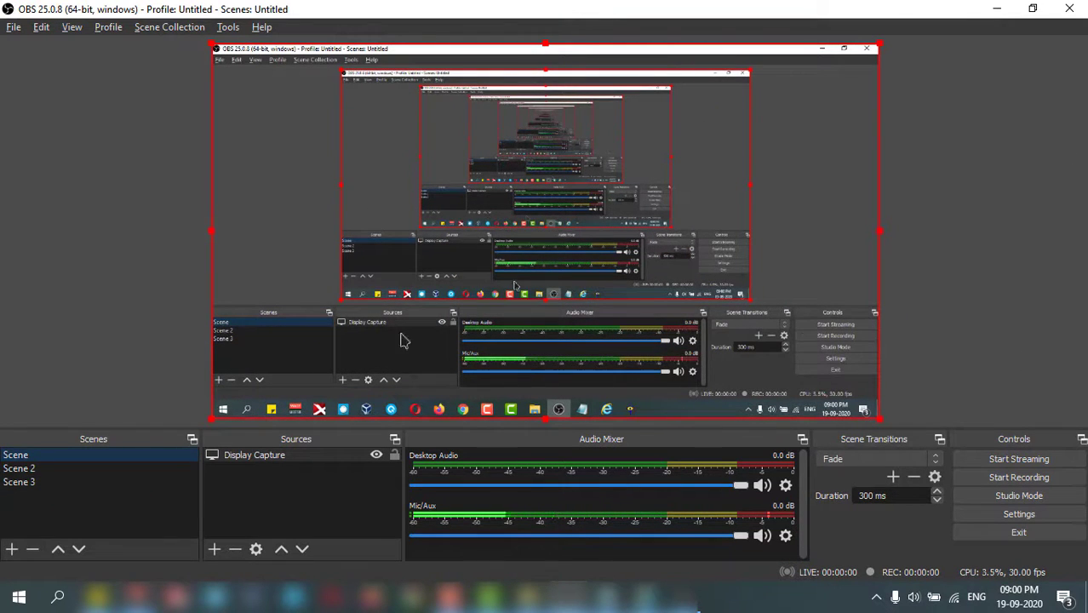
- Compare Cut and Fade transitions while switching scenes, leaving Cut active on the first scene
left_click(873, 459)
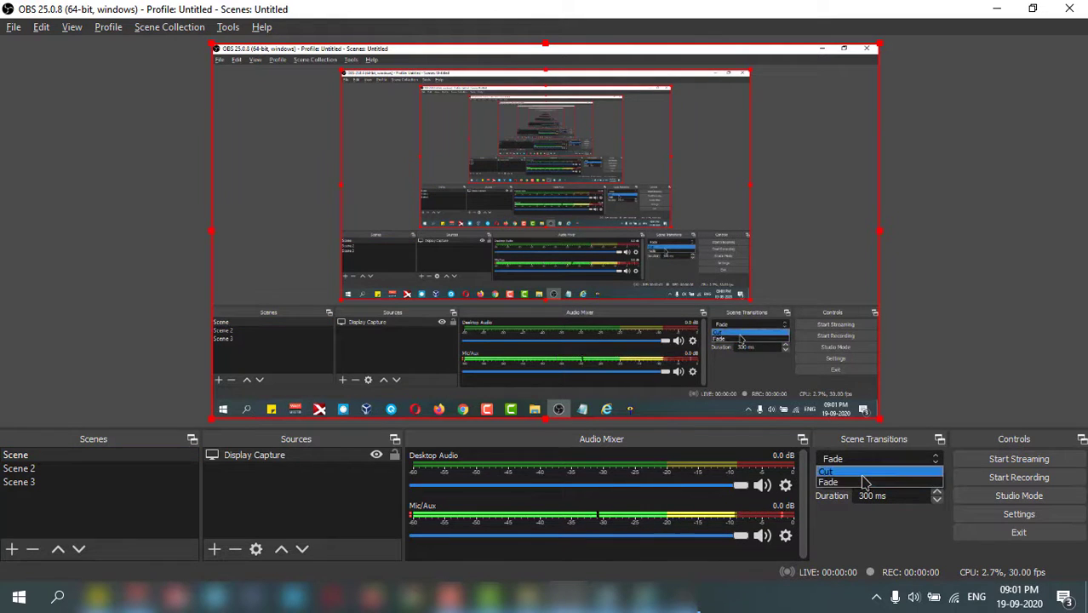
left_click(864, 472)
left_click(864, 460)
left_click(852, 483)
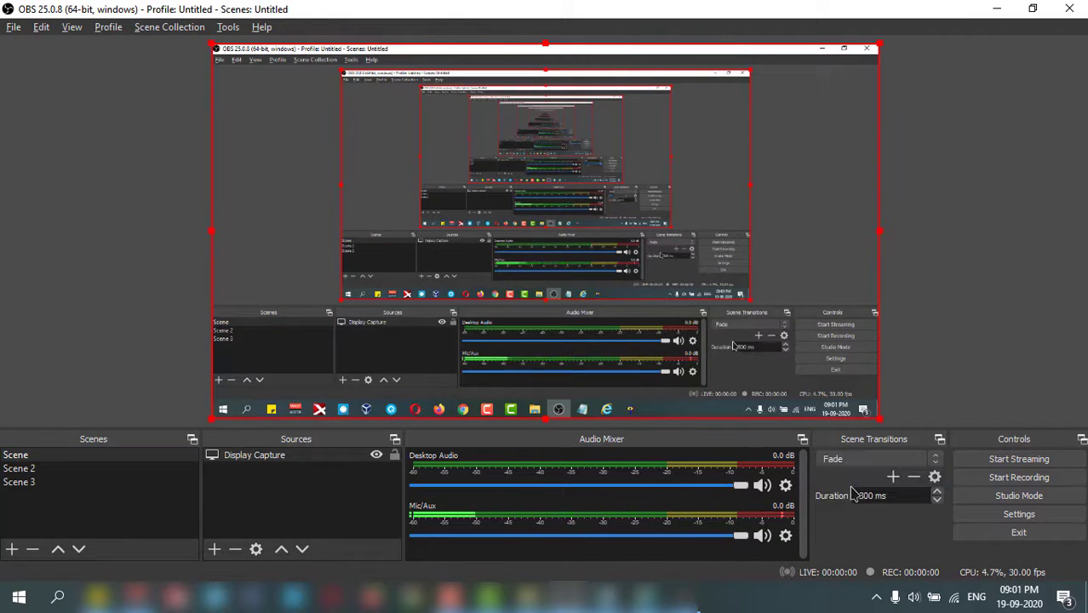
left_click(14, 470)
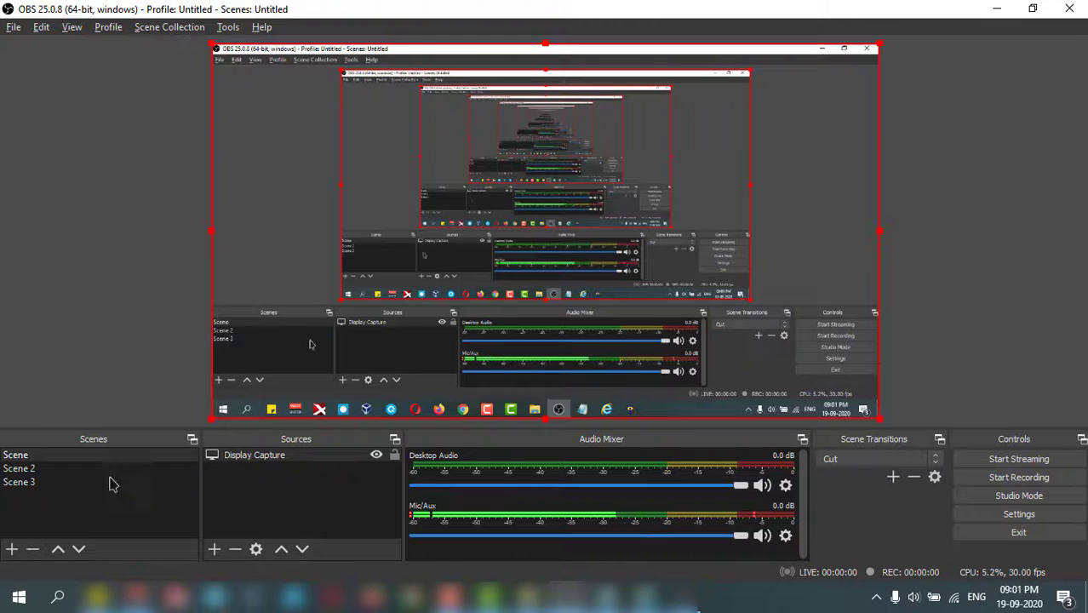
left_click(46, 469)
left_click(31, 482)
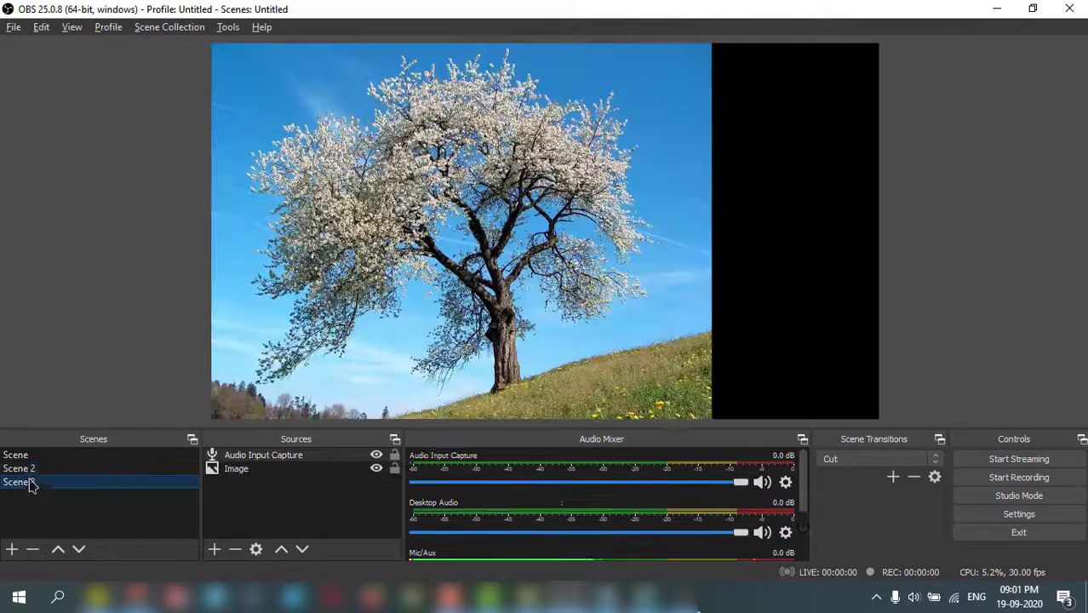
left_click(24, 456)
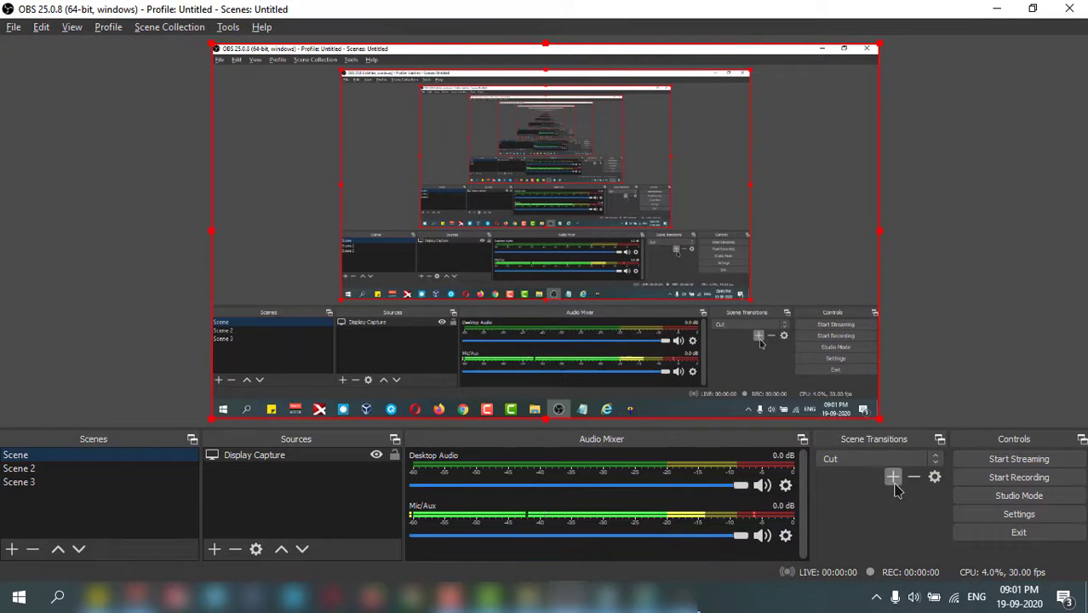
- Add a Slide transition named Slide with Left direction and check it is active
left_click(893, 478)
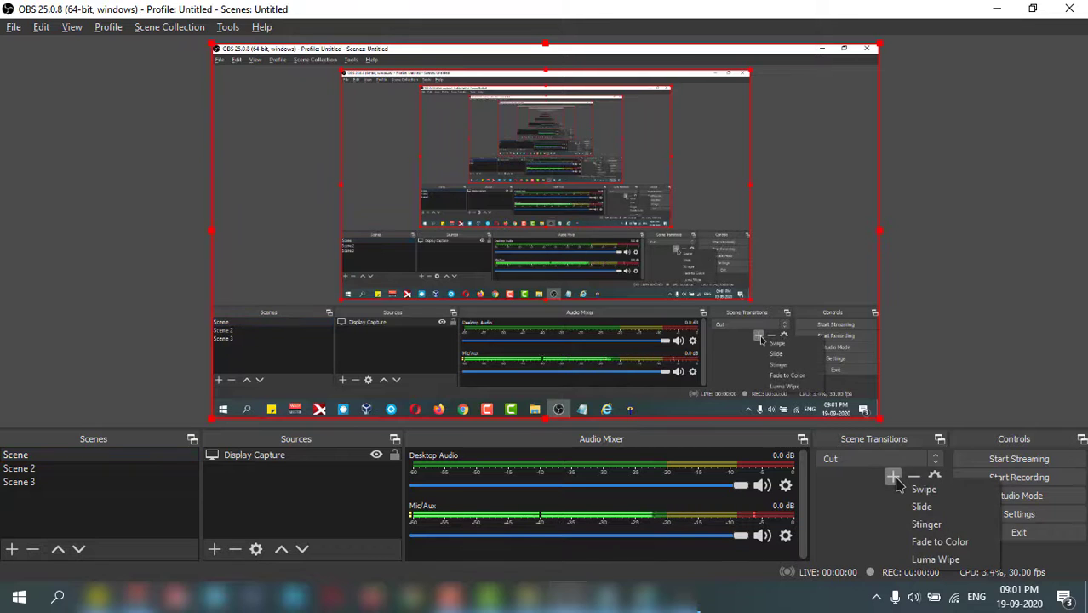
left_click(945, 511)
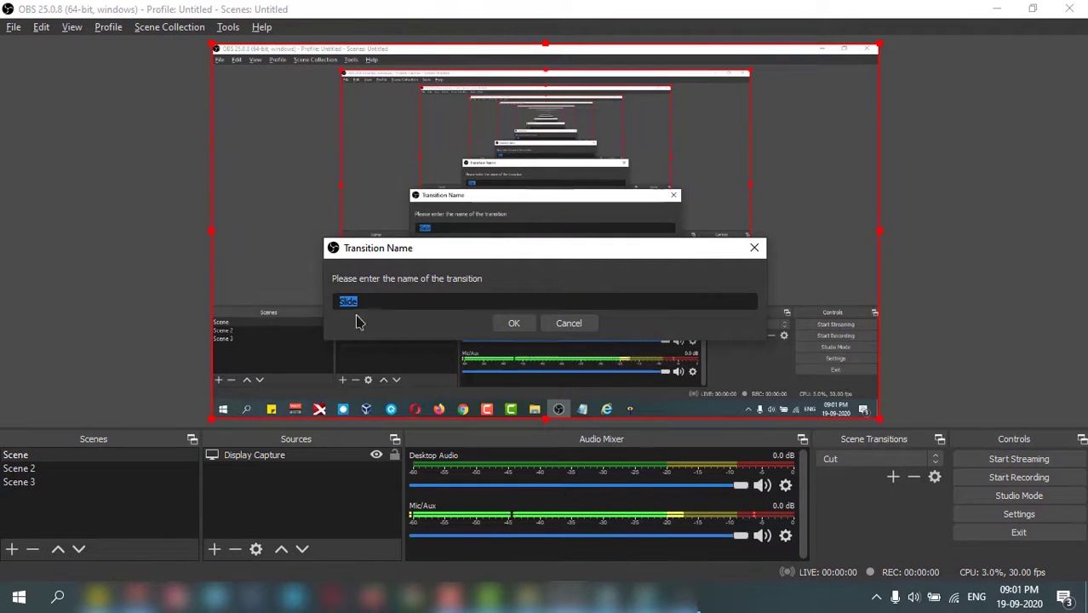
left_click(514, 322)
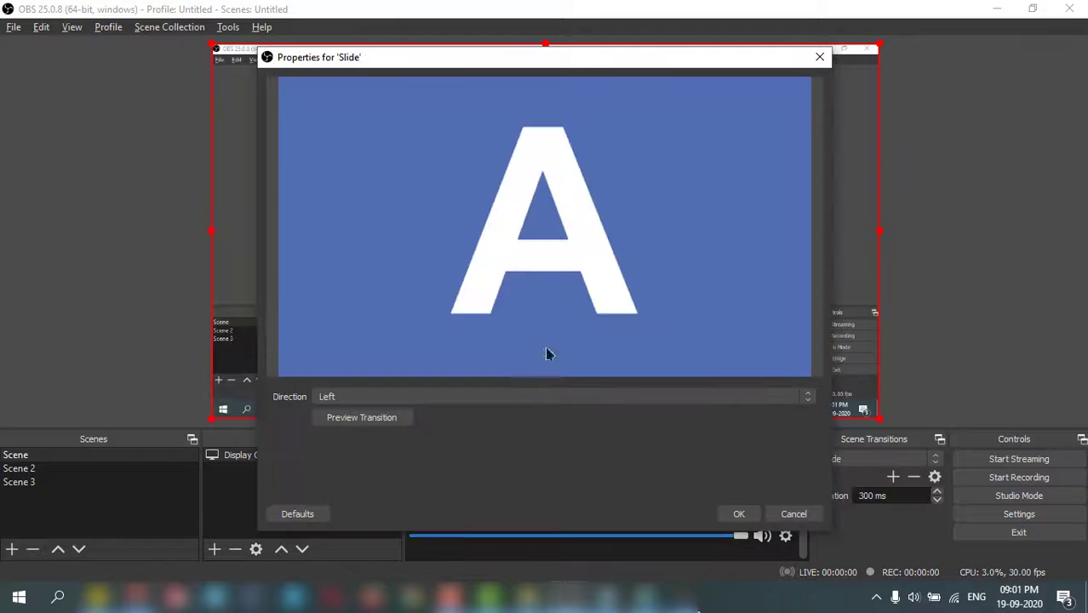
left_click(739, 515)
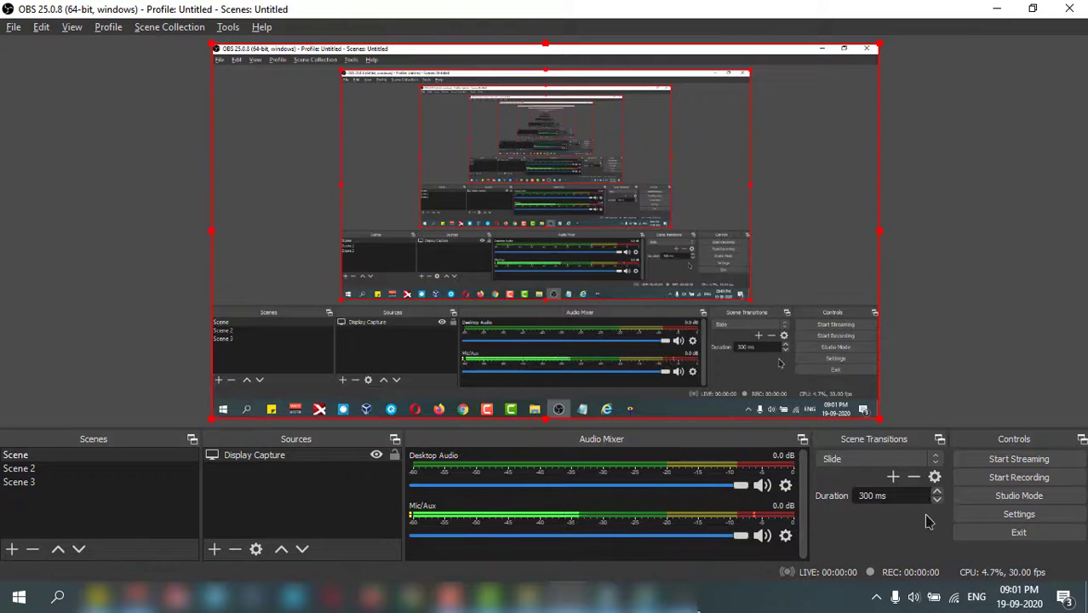
left_click(843, 459)
left_click(842, 460)
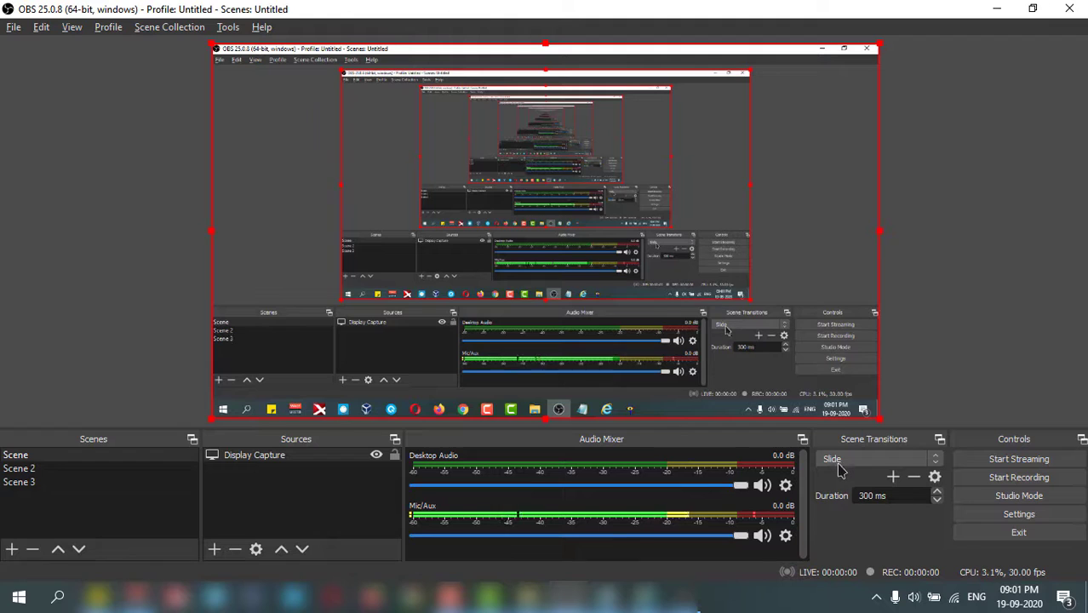
left_click(35, 468)
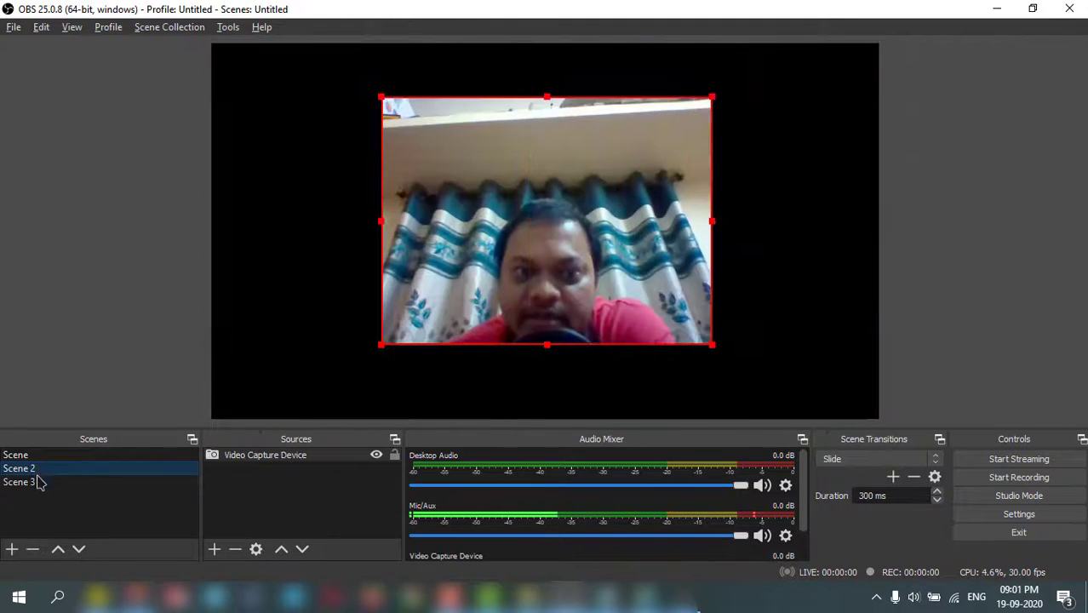
left_click(36, 482)
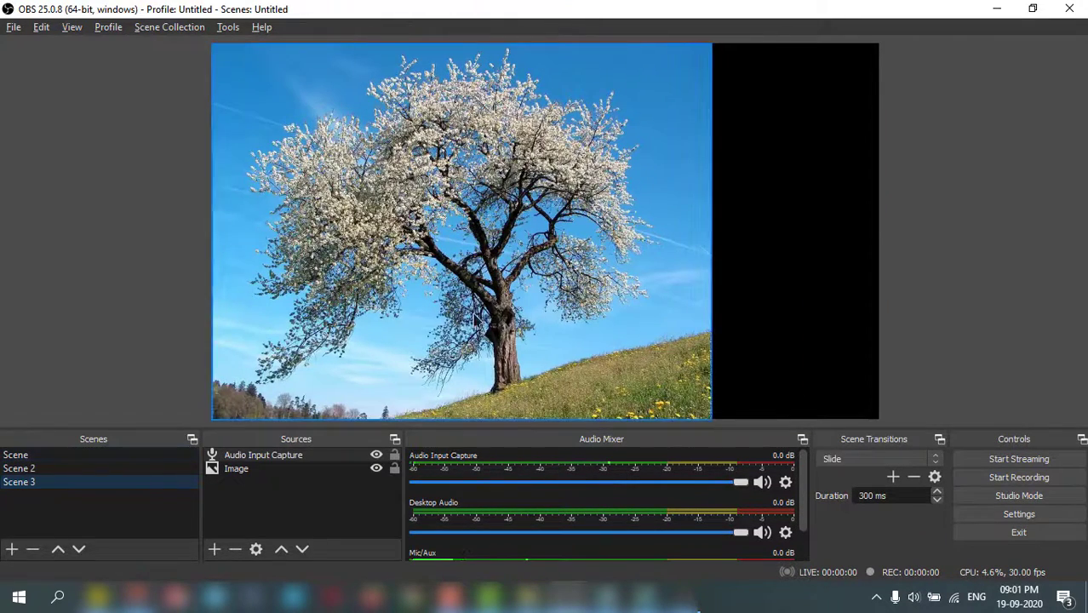
left_click_drag(474, 316, 549, 316)
left_click(29, 457)
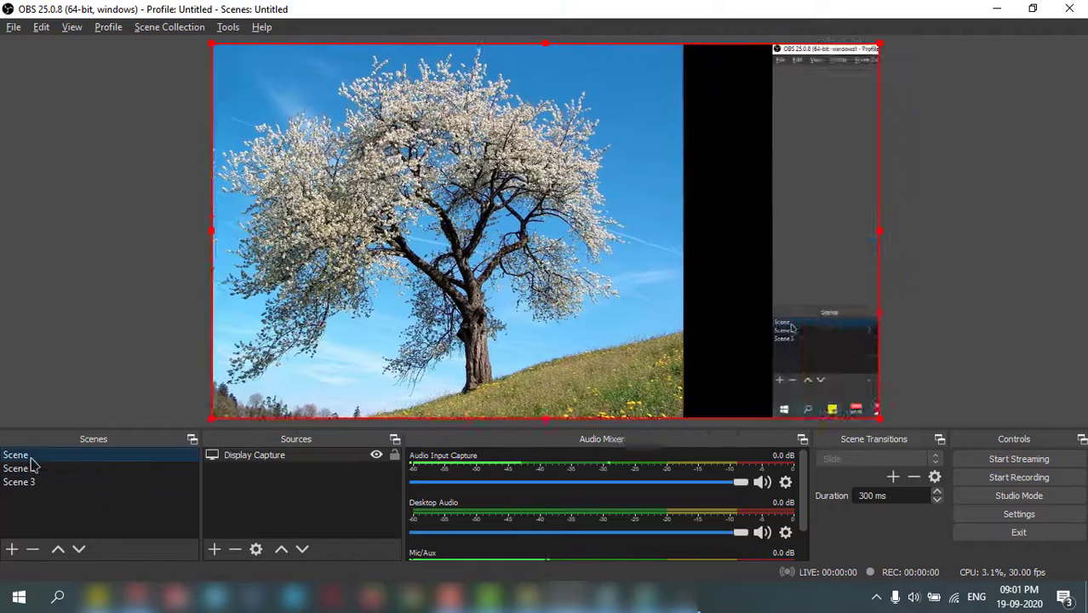
left_click(30, 469)
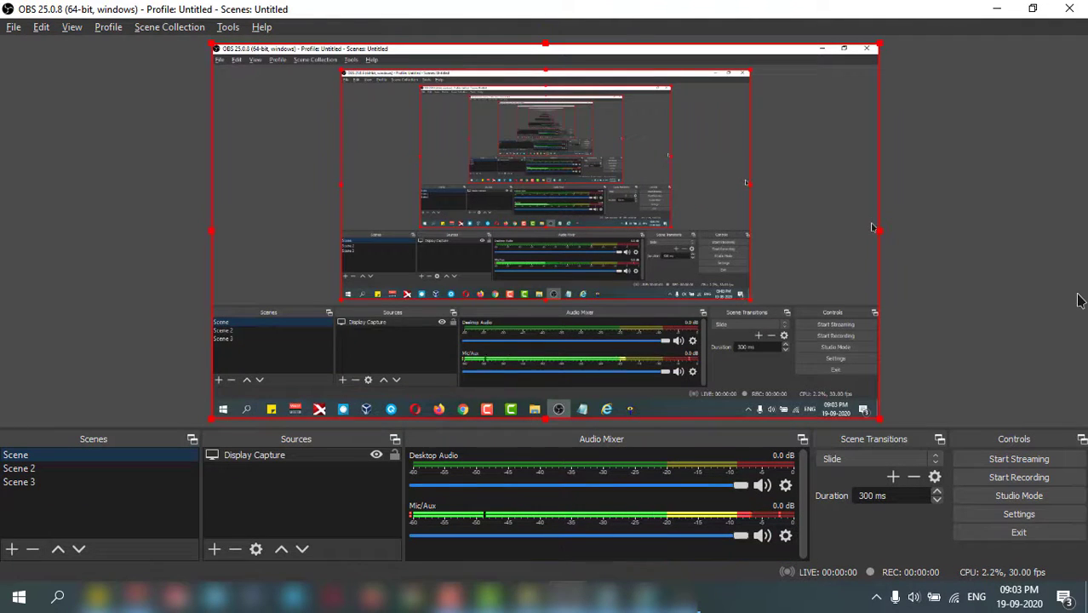